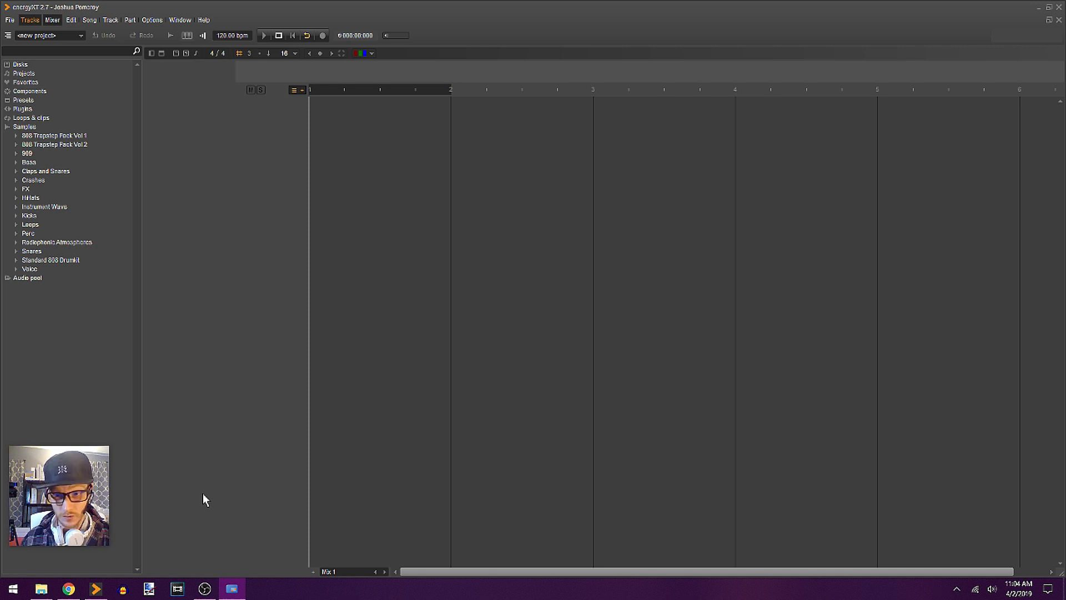
Add a TAL-NoiseMaker instrument track to the empty project and move the synth window clear of the track controls
{"action": "left_click", "coordinate": [25, 109]}
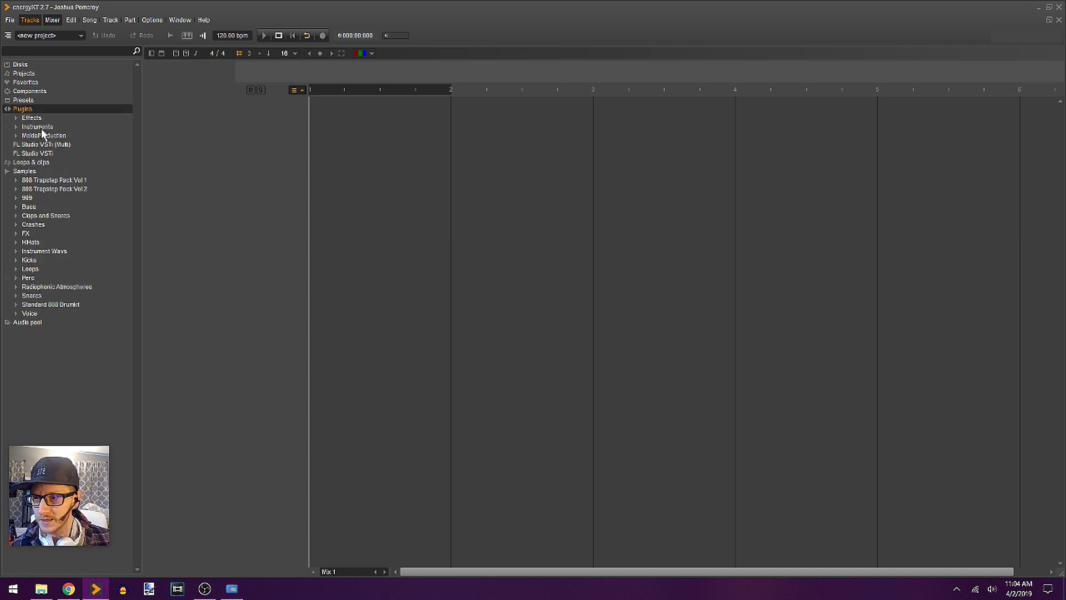
{"action": "left_click", "coordinate": [38, 126]}
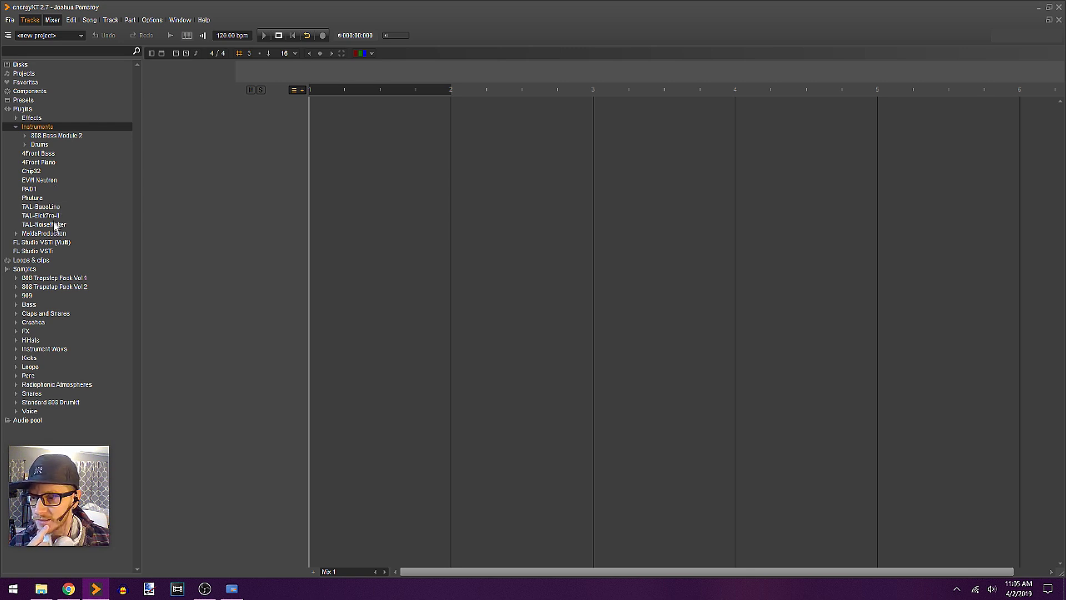
{"action": "left_click_drag", "start_coordinate": [54, 225], "coordinate": [268, 136]}
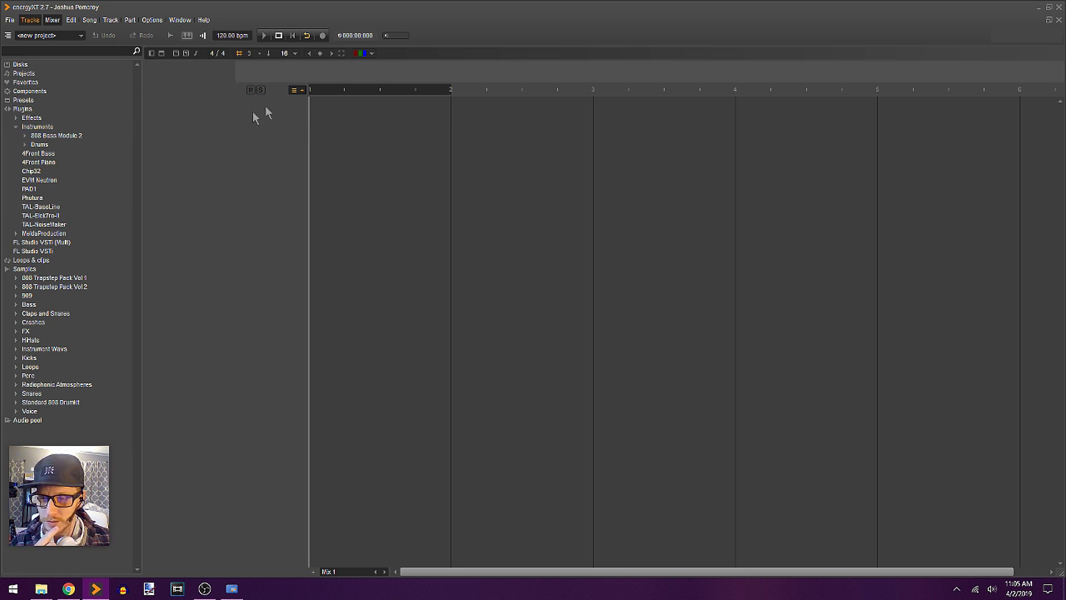
{"action": "left_click", "coordinate": [288, 115]}
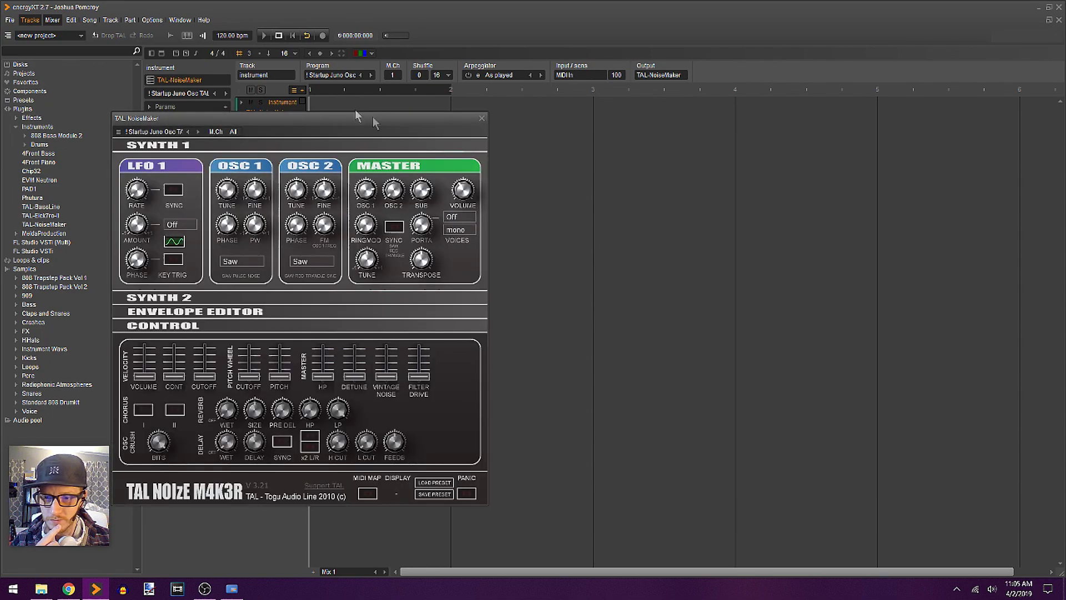
{"action": "left_click_drag", "start_coordinate": [345, 119], "coordinate": [631, 124]}
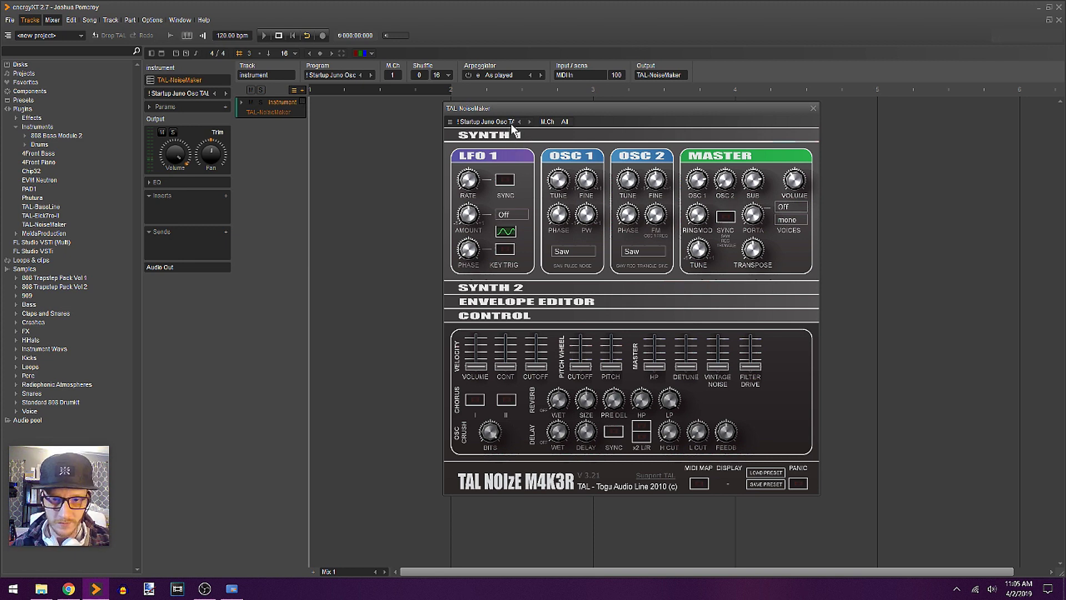
Examine the Synth 2, Envelope Editor and Control sections of TAL-NoiseMaker, ending with the Envelope Editor open
{"action": "left_click", "coordinate": [525, 288]}
{"action": "left_click", "coordinate": [540, 441]}
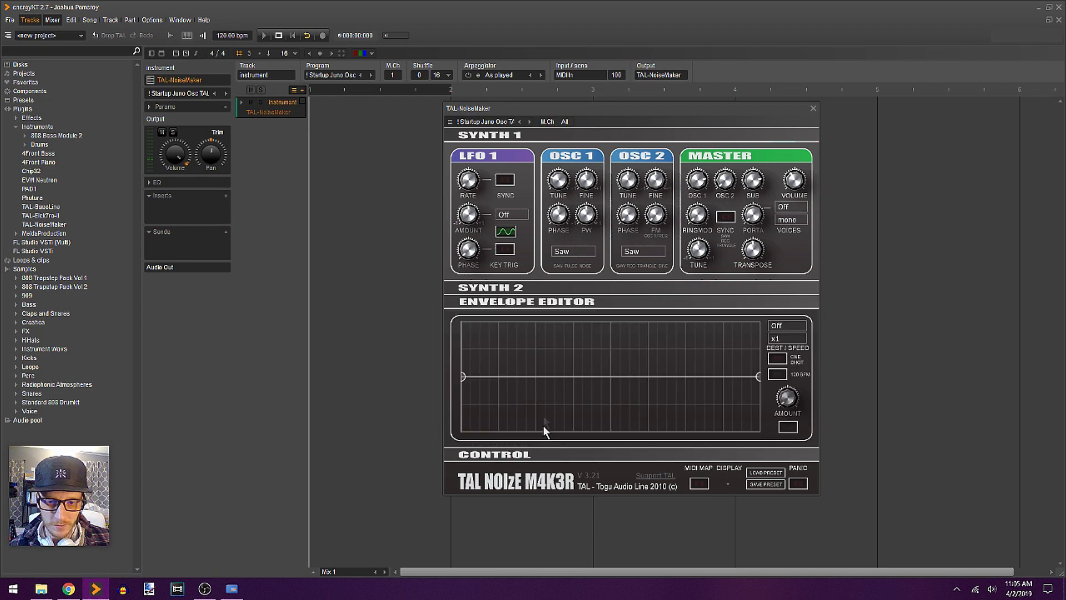
{"action": "left_click", "coordinate": [540, 303]}
{"action": "left_click", "coordinate": [534, 314]}
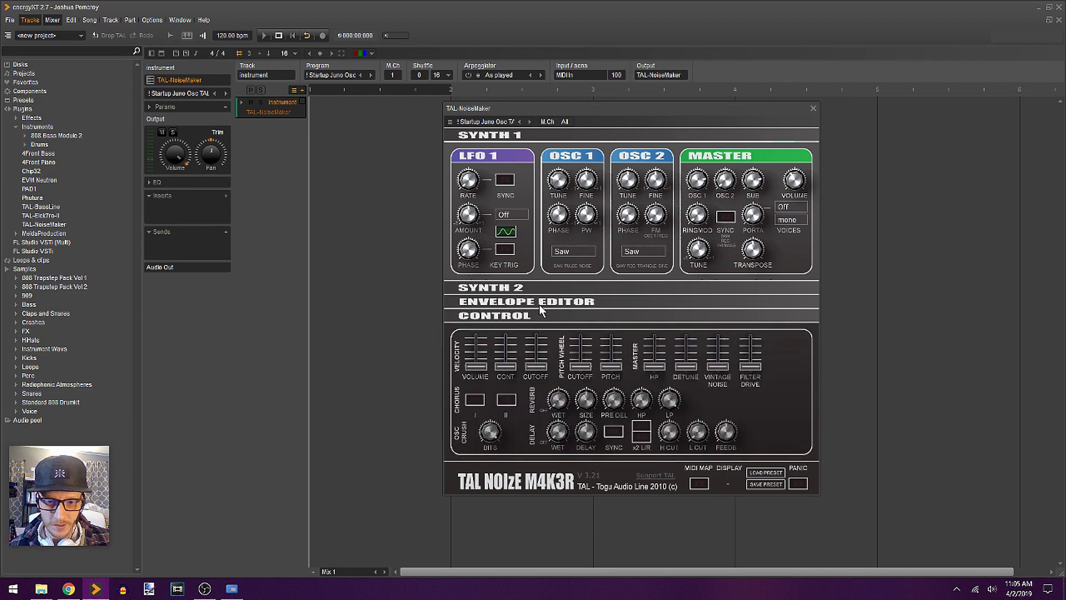
{"action": "left_click", "coordinate": [539, 303]}
{"action": "left_click", "coordinate": [544, 288]}
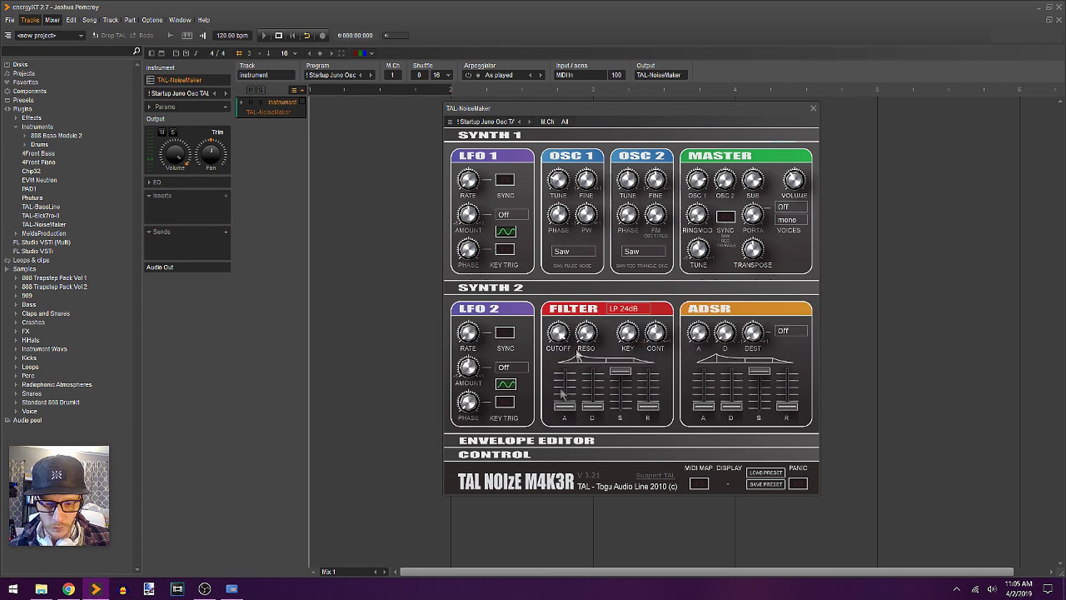
{"action": "left_click", "coordinate": [525, 441]}
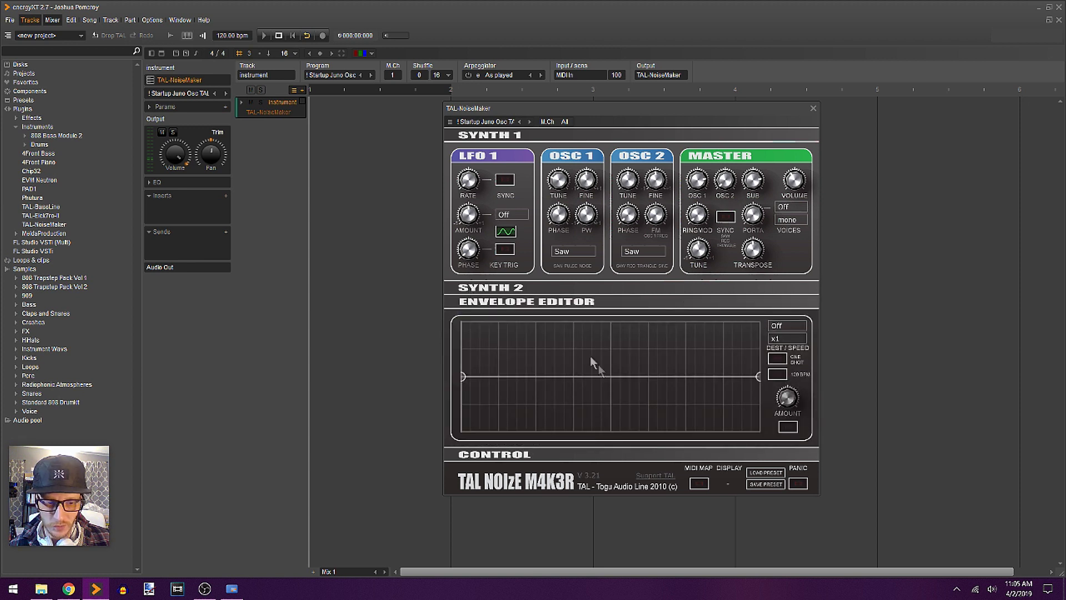
Draw an envelope in the synth's Envelope Editor with four added points alternating above and below the centre line
{"action": "left_click", "coordinate": [514, 333]}
{"action": "left_click", "coordinate": [562, 401]}
{"action": "left_click", "coordinate": [646, 345]}
{"action": "left_click", "coordinate": [664, 412]}
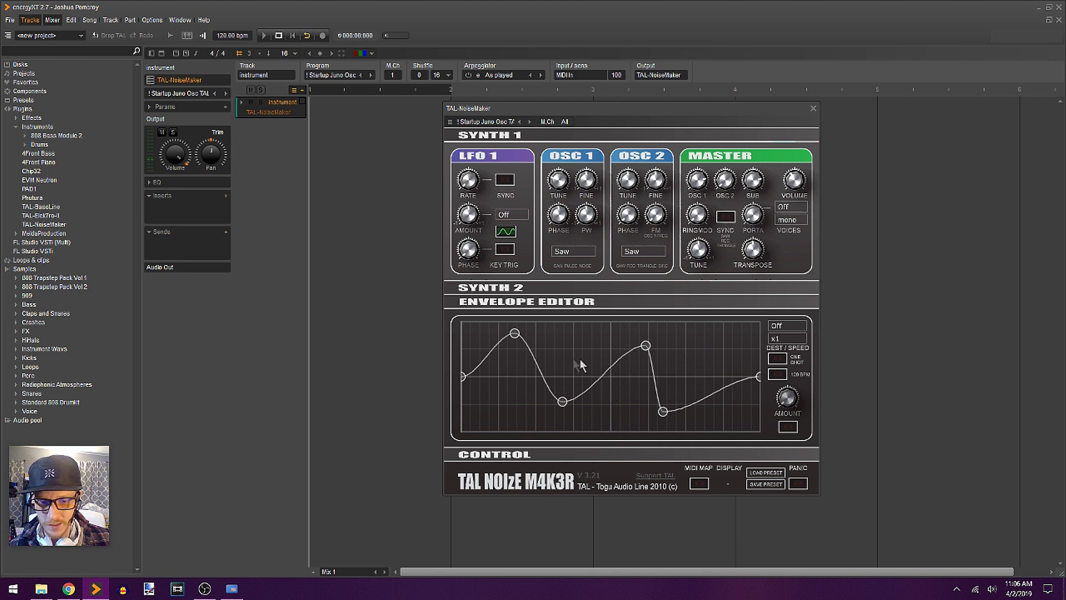
Insert the TAL-Filter-2 effect on the instrument track and open its editor
{"action": "left_click", "coordinate": [225, 196]}
{"action": "mouse_move", "coordinate": [253, 232]}
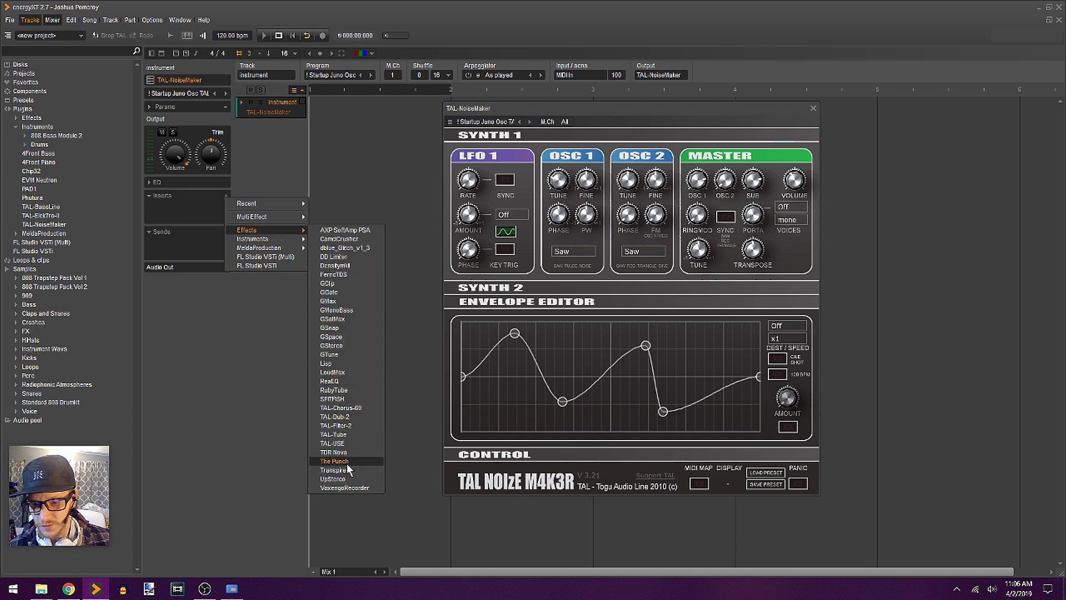
{"action": "left_click", "coordinate": [362, 425]}
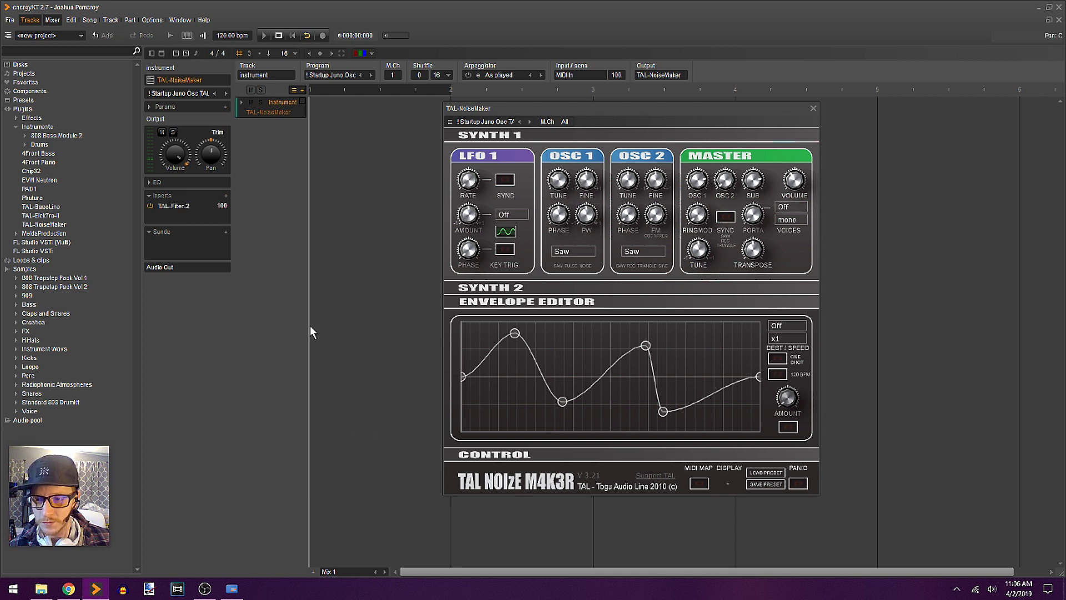
{"action": "double_click", "coordinate": [176, 207]}
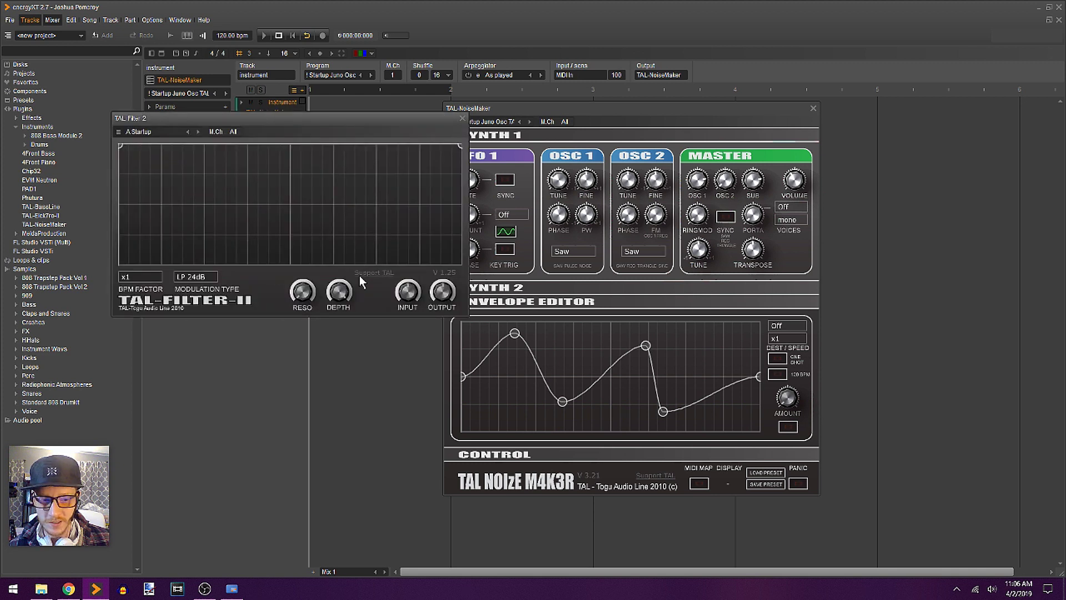
Shape the TAL-Filter-2 curve into a wave with five added points alternating low and high, and close its window
{"action": "left_click_drag", "start_coordinate": [152, 158], "coordinate": [161, 208]}
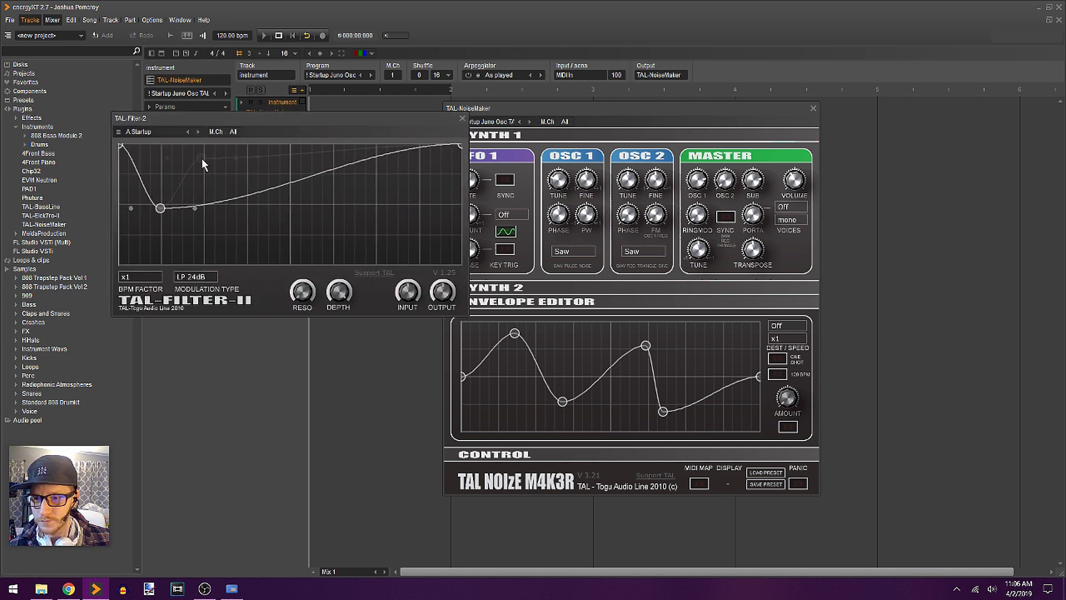
{"action": "left_click", "coordinate": [202, 158]}
{"action": "left_click_drag", "start_coordinate": [251, 167], "coordinate": [251, 229]}
{"action": "left_click", "coordinate": [305, 184]}
{"action": "left_click", "coordinate": [382, 221]}
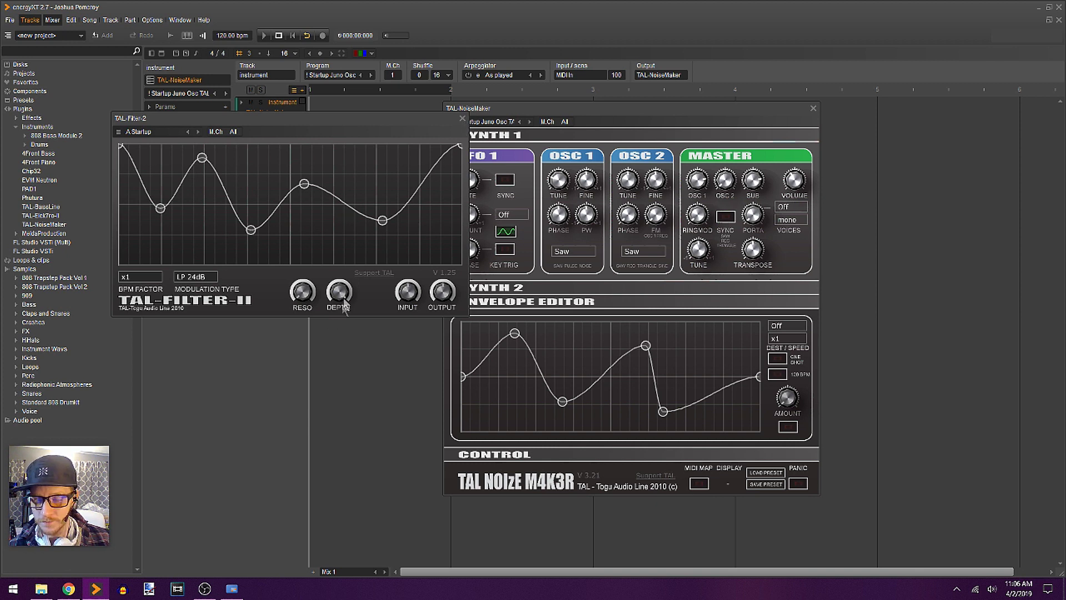
{"action": "key", "text": "Escape"}
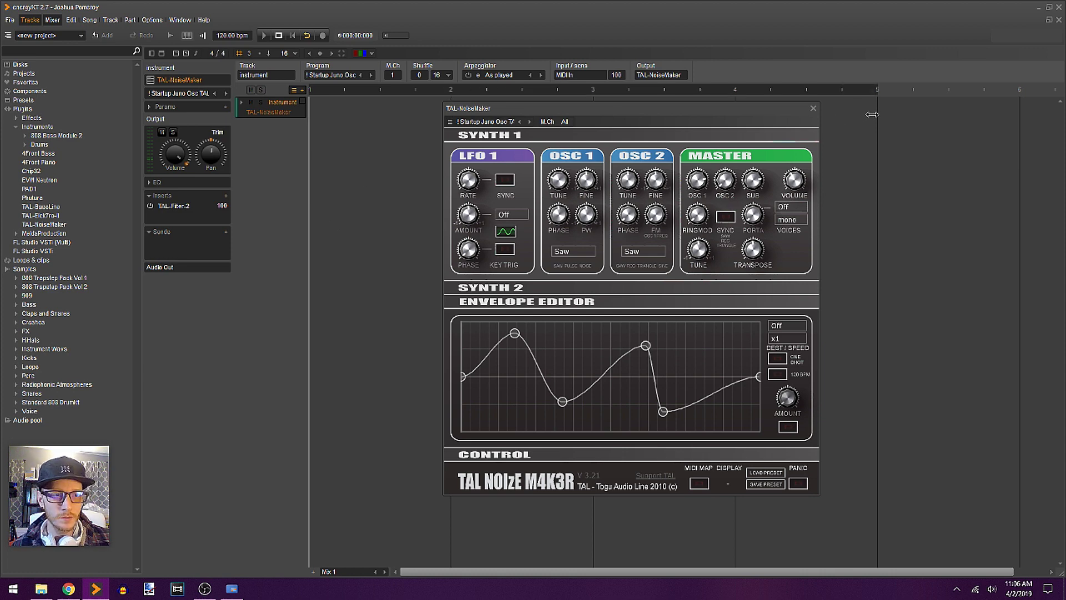
Expand the instrument track to show its piano roll and load the FX Alien Storm TAL preset in TAL-NoiseMaker
{"action": "left_click_drag", "start_coordinate": [592, 112], "coordinate": [627, 157]}
{"action": "left_click", "coordinate": [241, 102]}
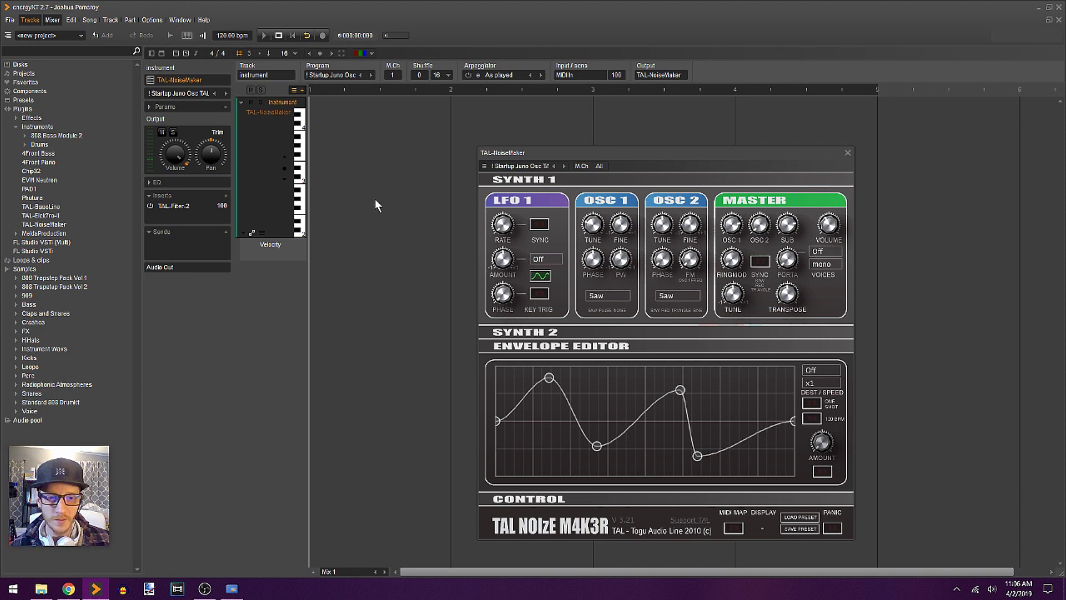
{"action": "left_click", "coordinate": [535, 166]}
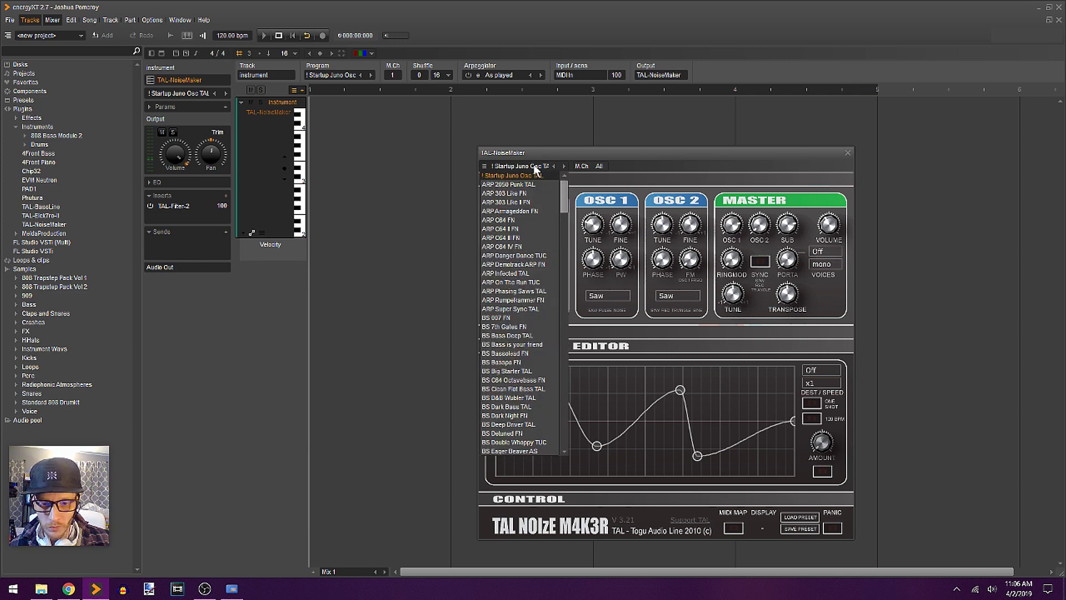
{"action": "left_click_drag", "start_coordinate": [564, 195], "coordinate": [564, 286]}
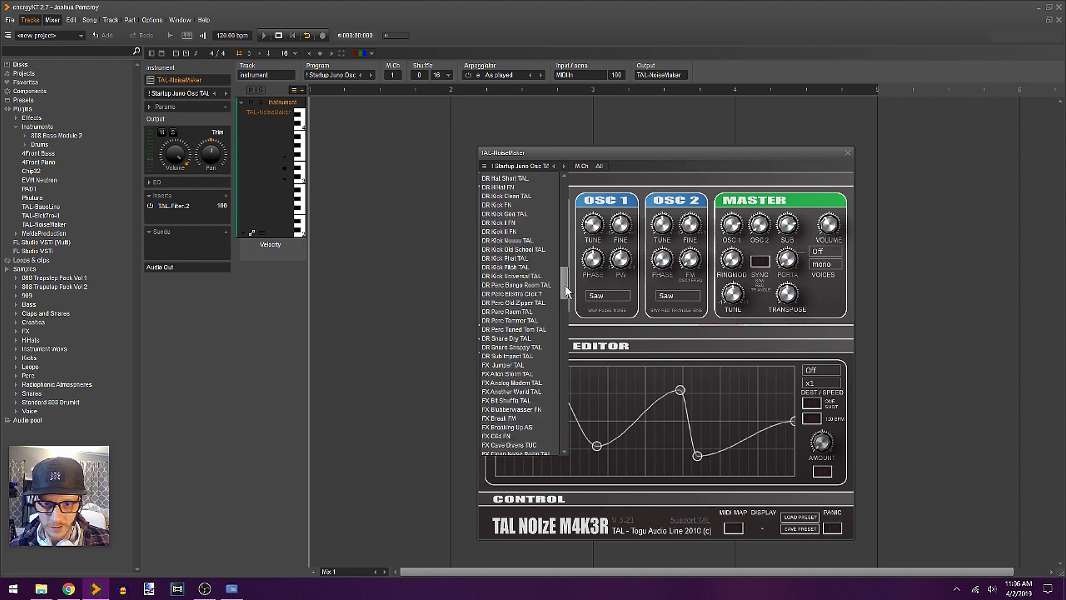
{"action": "left_click", "coordinate": [530, 373]}
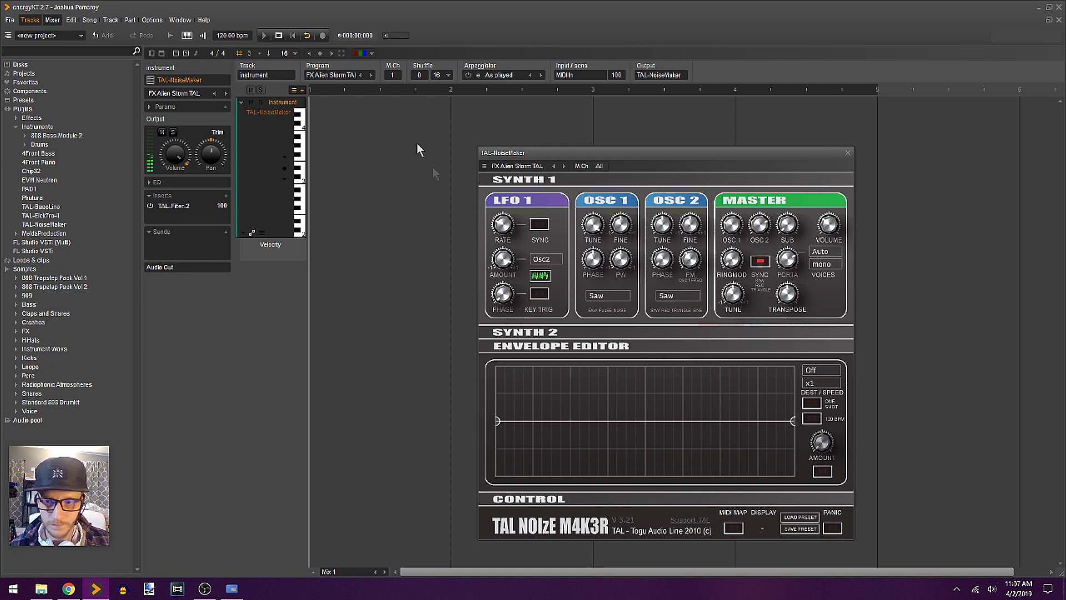
Create a four-bar part on the instrument track and add one D2 note stretched across its full length
{"action": "double_click", "coordinate": [388, 155]}
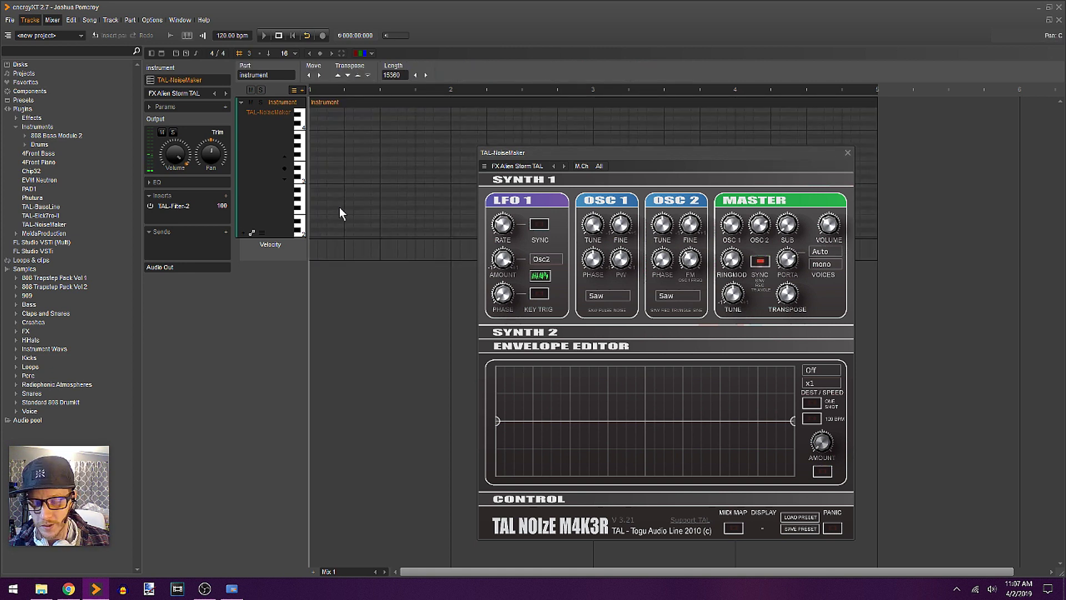
{"action": "scroll", "coordinate": [347, 184], "scroll_direction": "down", "scroll_amount": 3}
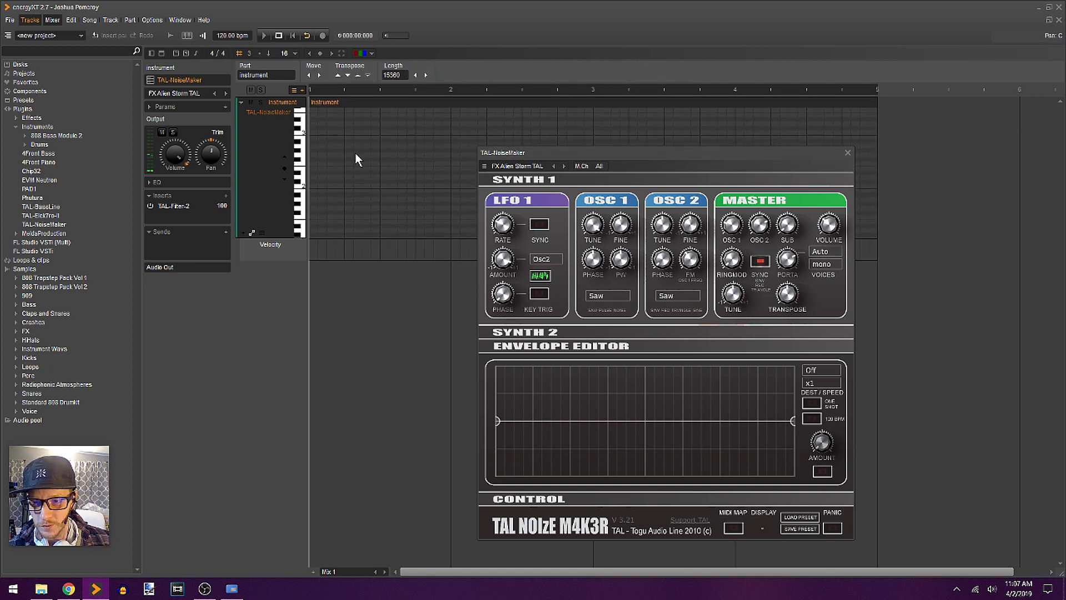
{"action": "left_click", "coordinate": [315, 176]}
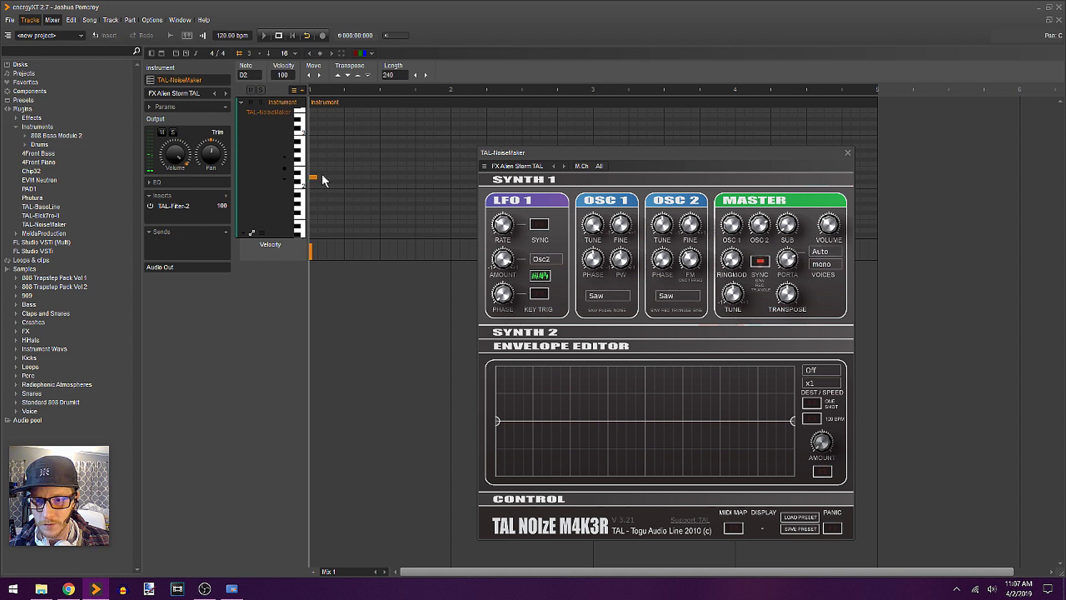
{"action": "left_click_drag", "start_coordinate": [315, 178], "coordinate": [877, 178]}
{"action": "left_click_drag", "start_coordinate": [638, 152], "coordinate": [694, 222]}
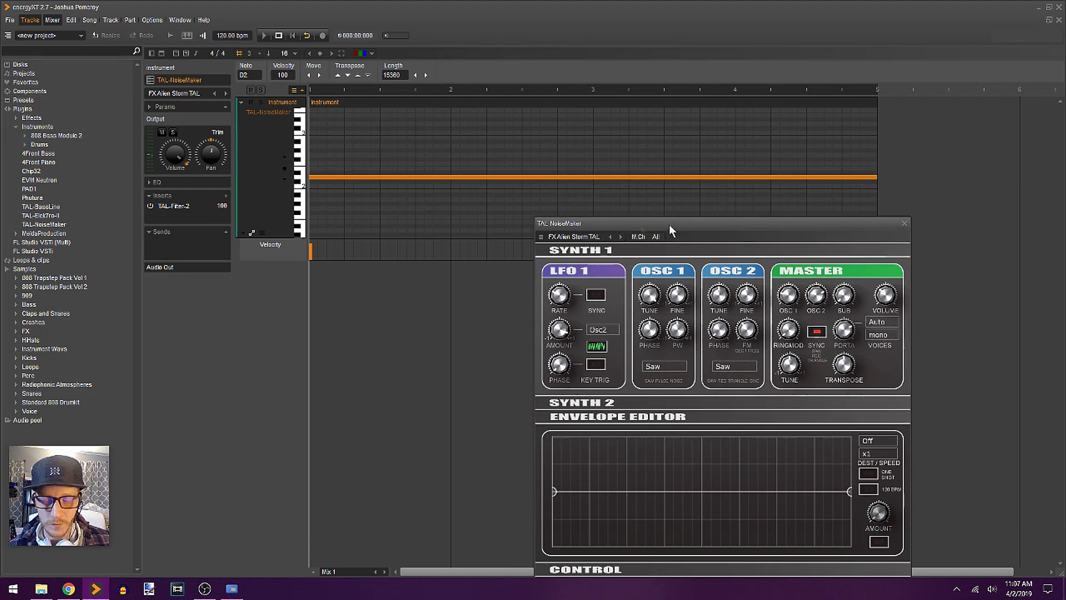
Play back the four-bar part several times to listen to the sustained synth note, and stop playback
{"action": "key", "text": "space"}
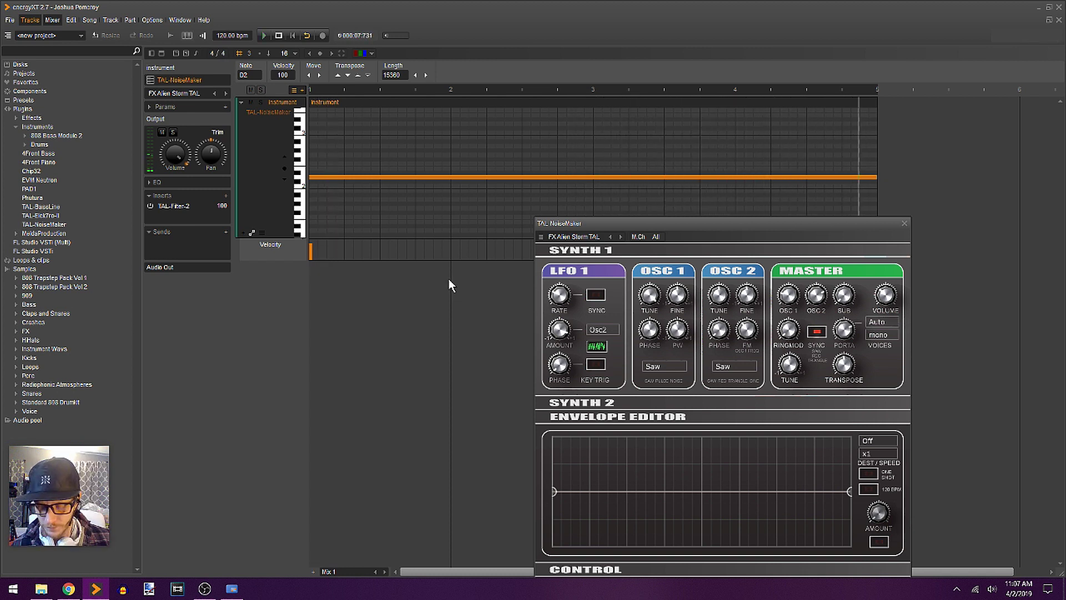
{"action": "key", "text": "space"}
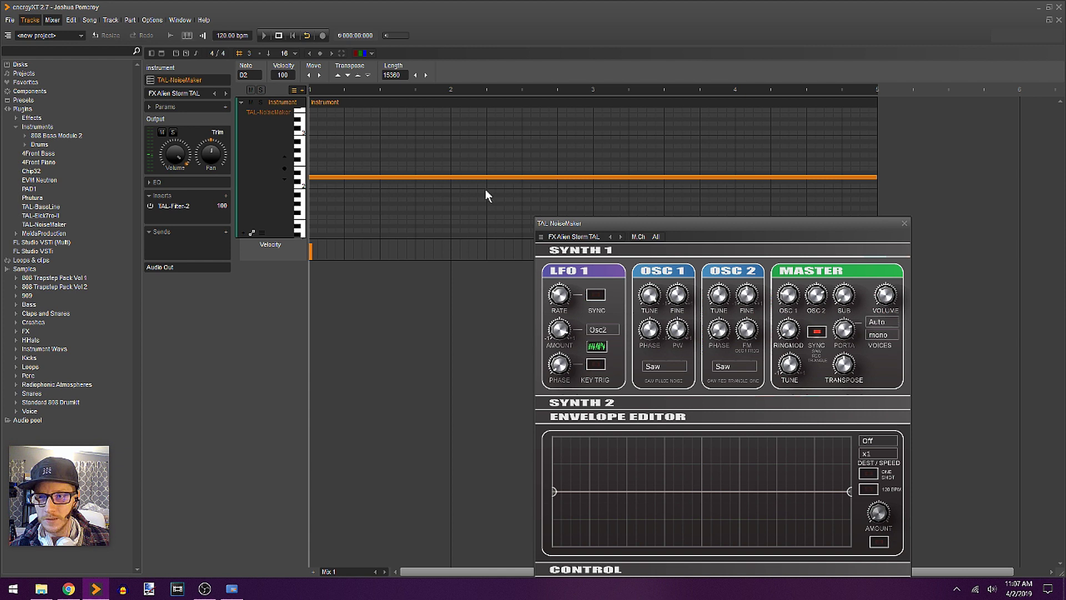
{"action": "key", "text": "space"}
{"action": "key", "text": "space"}
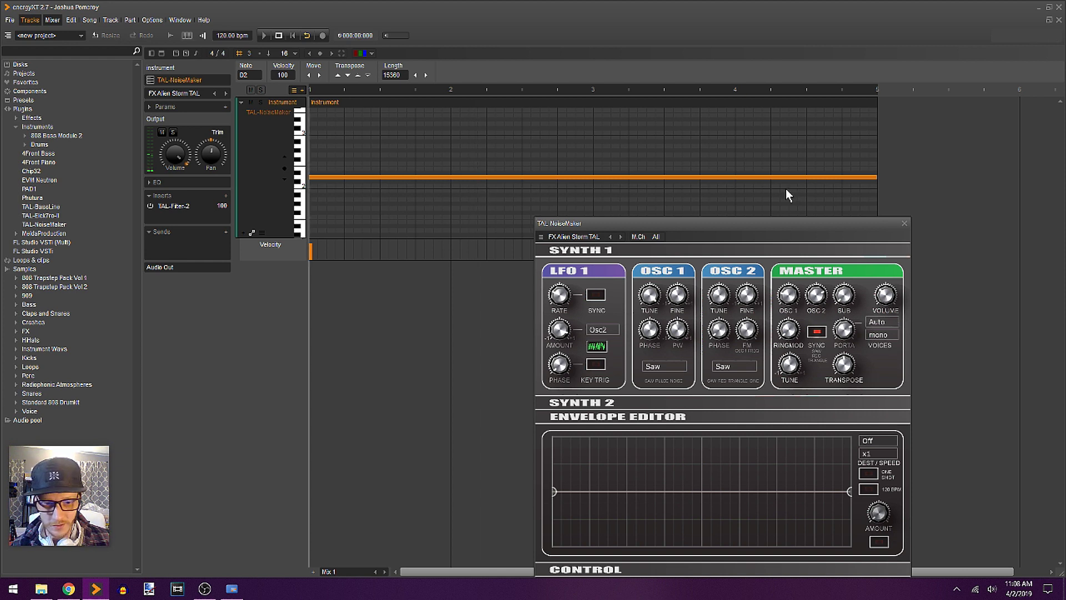
{"action": "key", "text": "space"}
{"action": "double_click", "coordinate": [785, 194]}
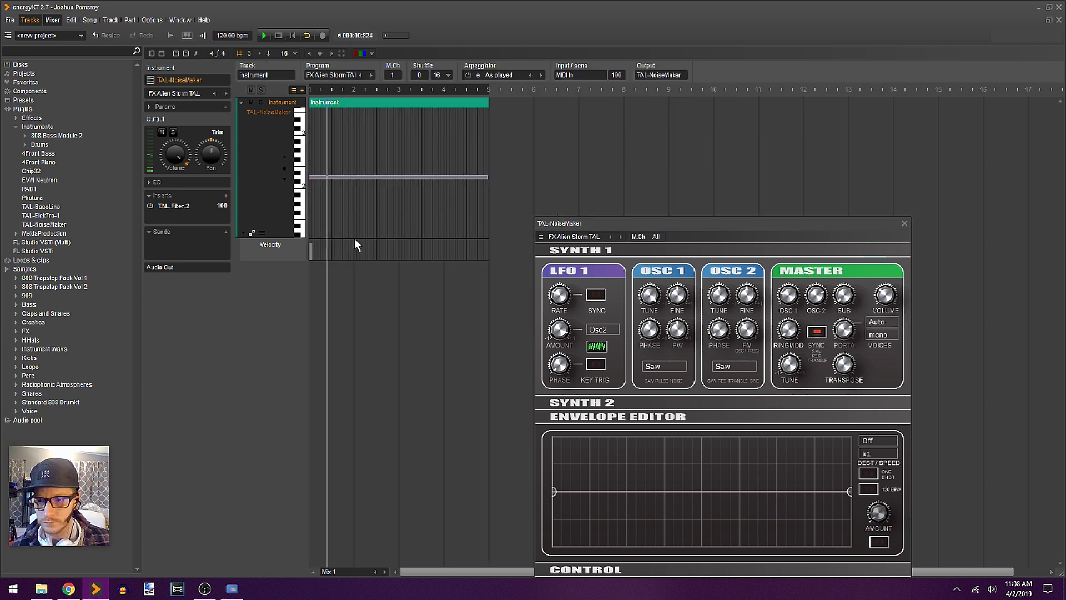
{"action": "key", "text": "space"}
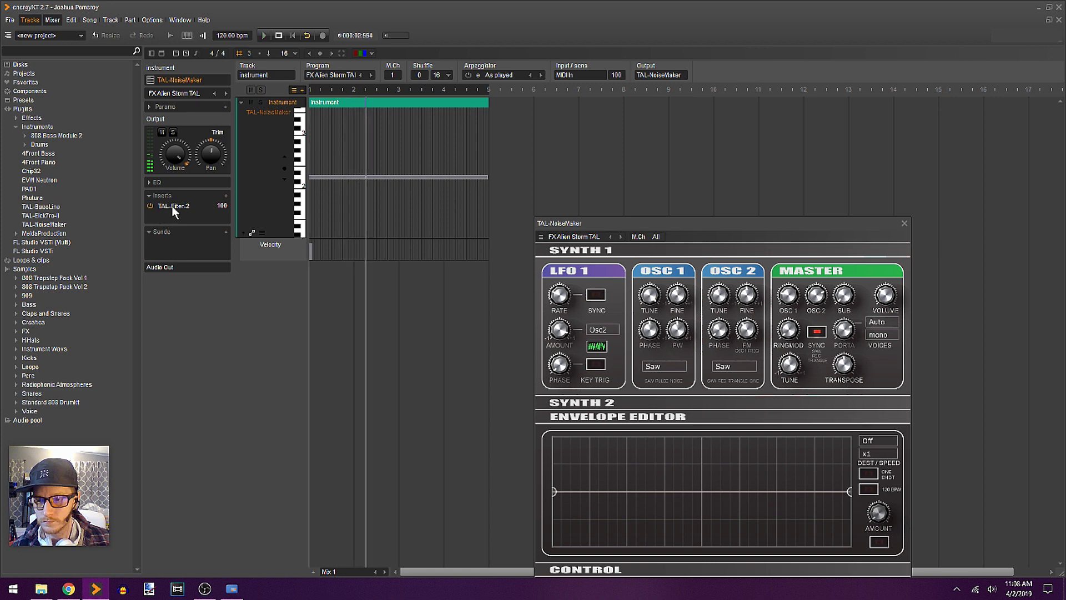
Reopen TAL-Filter-2 and, during playback, fine-tune the curve's three peaks and its second valley, moving that valley later and slightly lower
{"action": "double_click", "coordinate": [173, 207]}
{"action": "left_click_drag", "start_coordinate": [324, 135], "coordinate": [513, 244]}
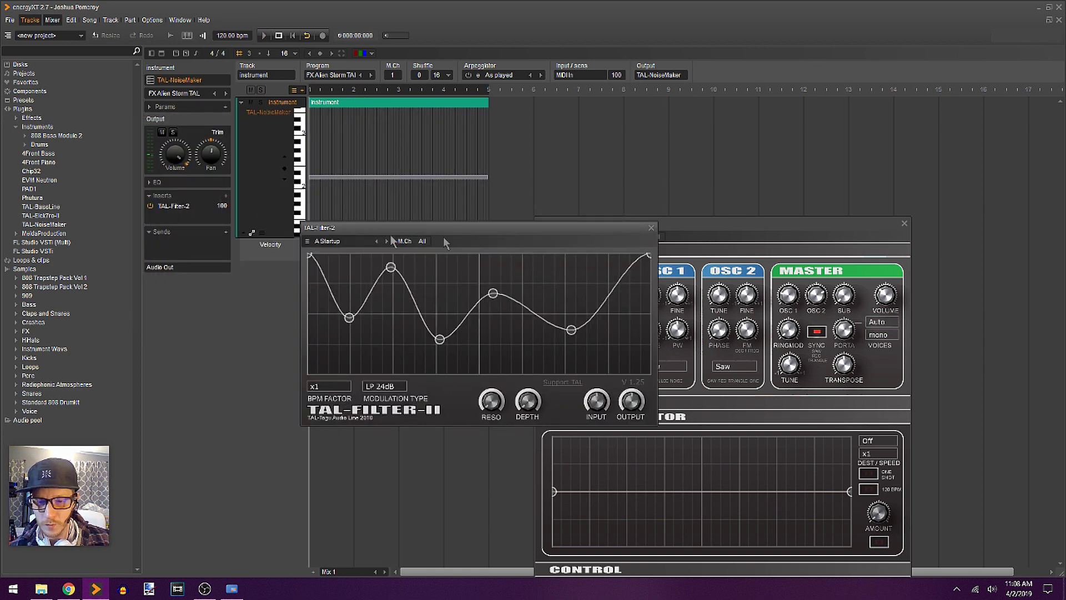
{"action": "key", "text": "space"}
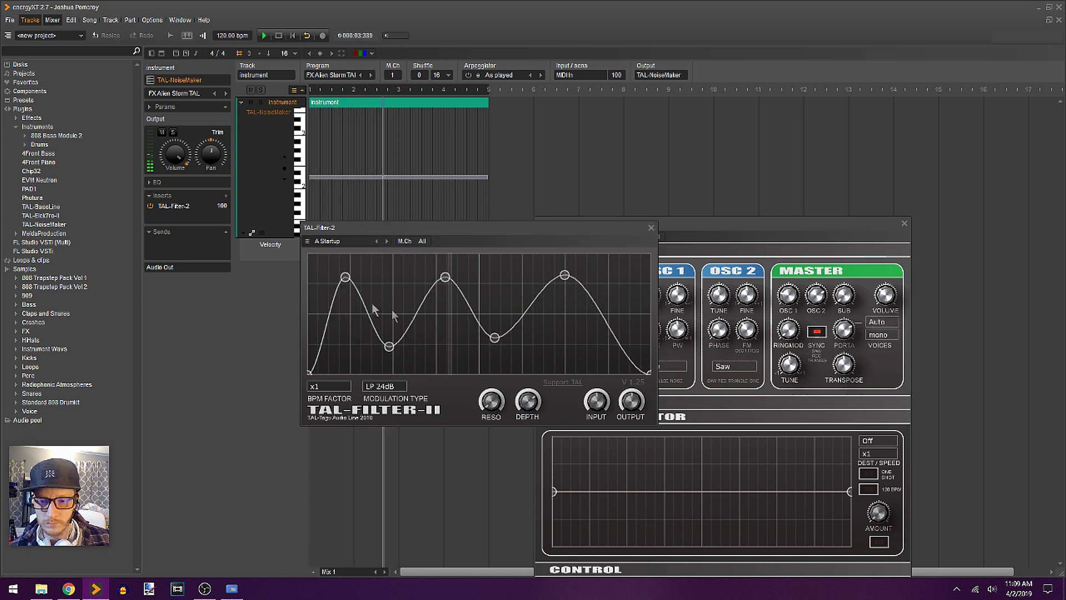
{"action": "left_click_drag", "start_coordinate": [345, 277], "coordinate": [350, 275]}
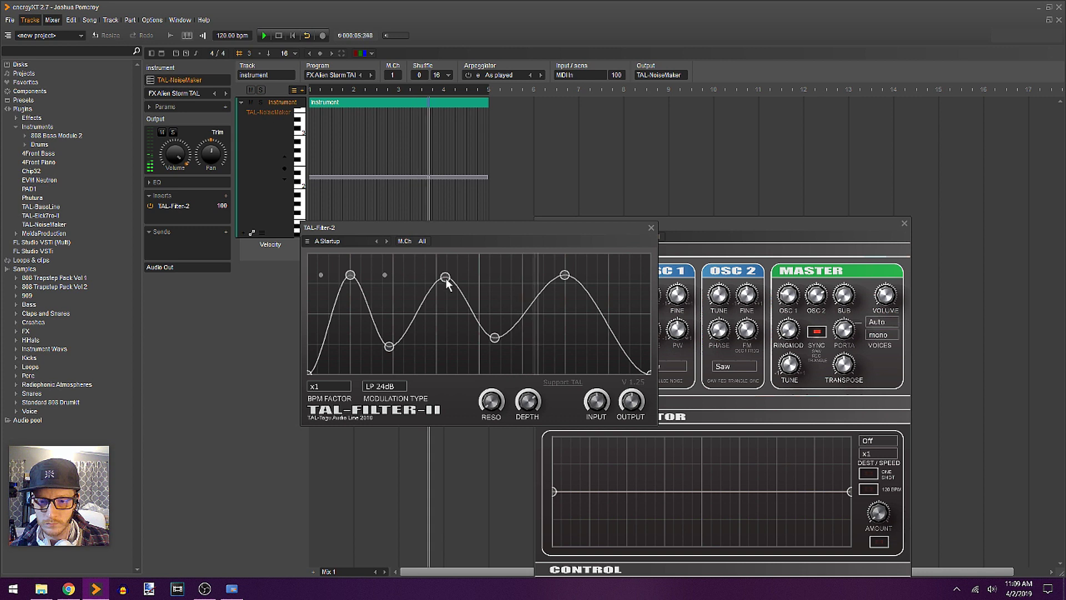
{"action": "left_click_drag", "start_coordinate": [446, 278], "coordinate": [435, 280]}
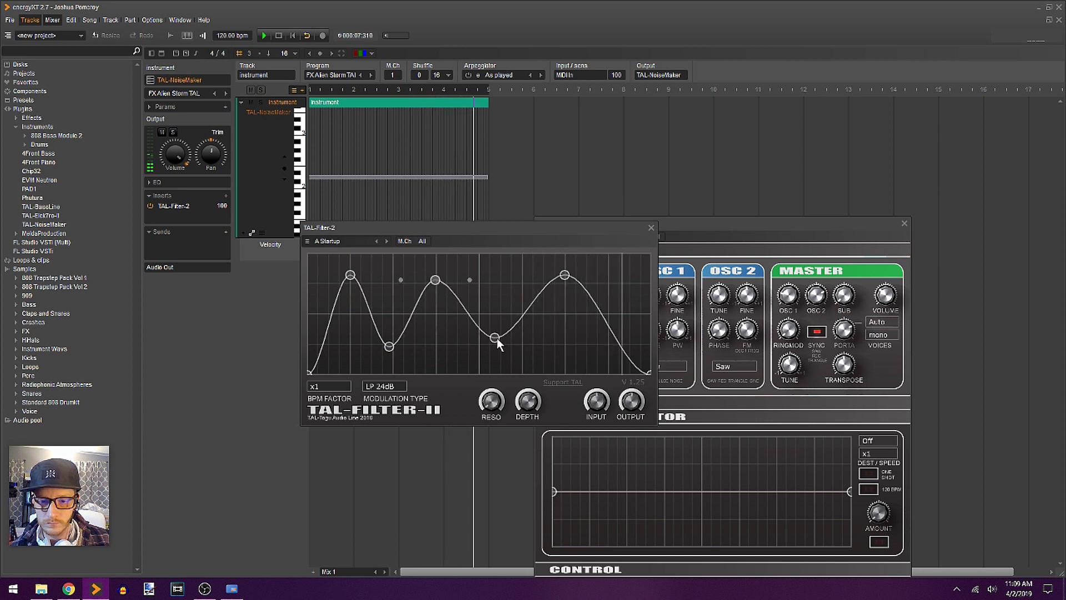
{"action": "left_click_drag", "start_coordinate": [496, 337], "coordinate": [520, 344]}
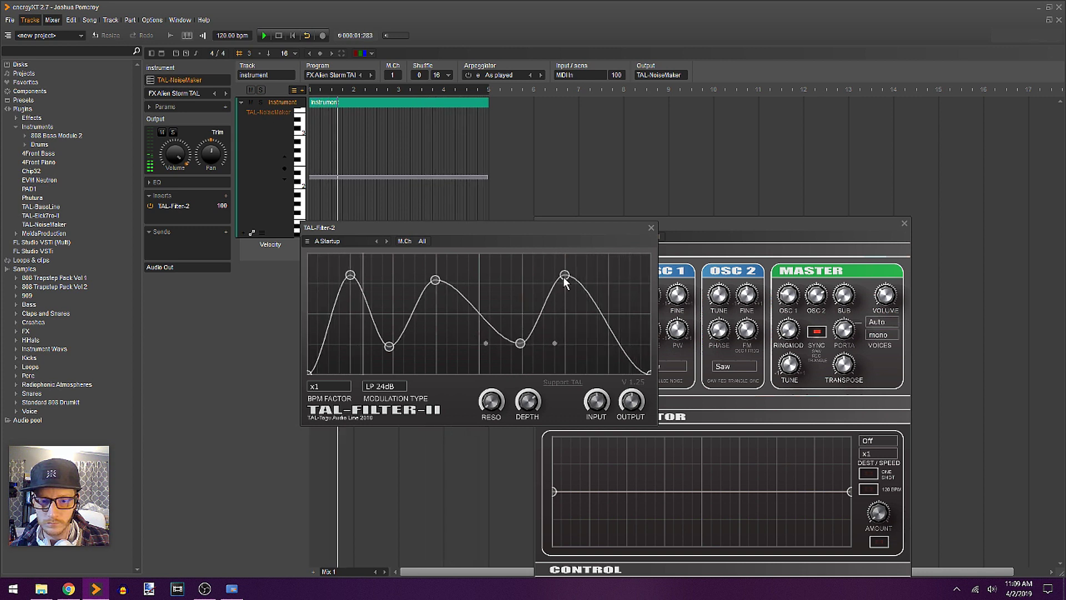
{"action": "left_click_drag", "start_coordinate": [563, 276], "coordinate": [562, 283]}
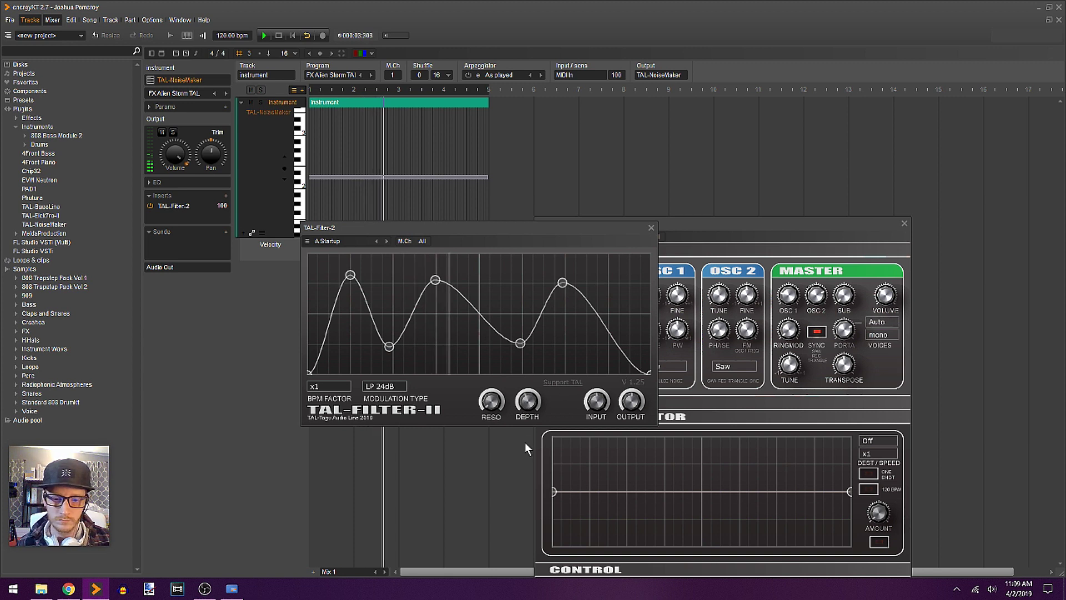
Stop playback, close TAL-Filter-2, and select the four-bar instrument part
{"action": "key", "text": "space"}
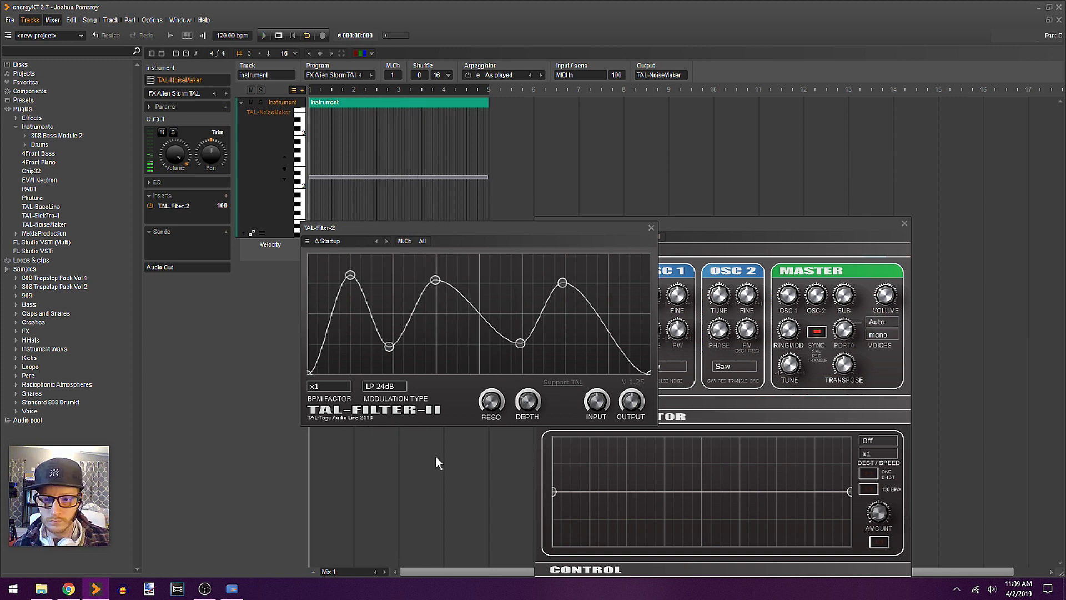
{"action": "left_click", "coordinate": [652, 229]}
{"action": "left_click", "coordinate": [396, 151]}
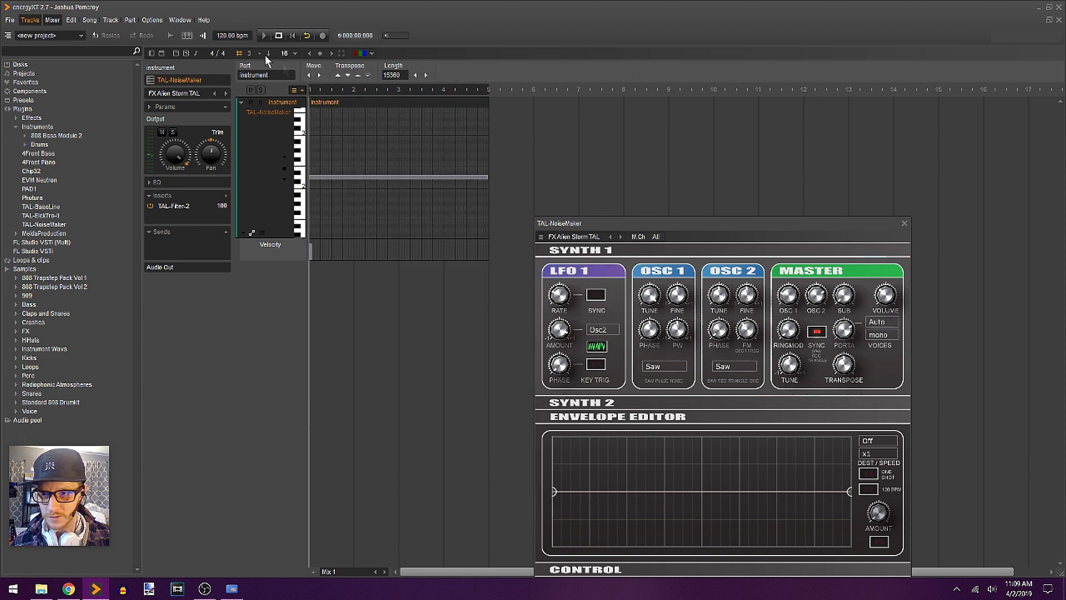
Export only the selected part to the Desktop as a 44100 Hz, 16-bit stereo WAV named Alien Storm Riser
{"action": "left_click", "coordinate": [182, 35]}
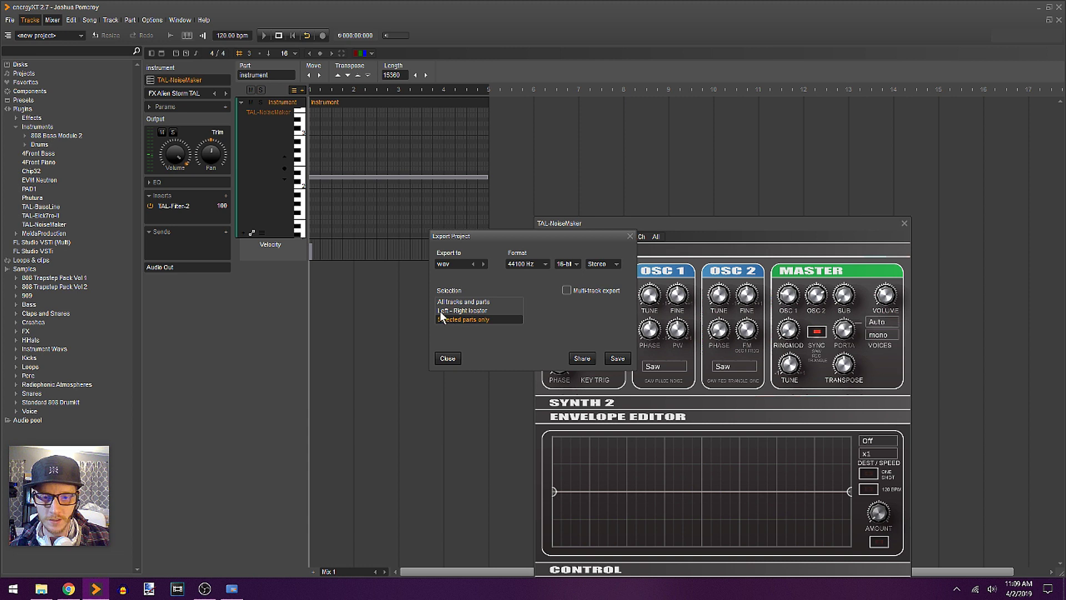
{"action": "left_click", "coordinate": [615, 358]}
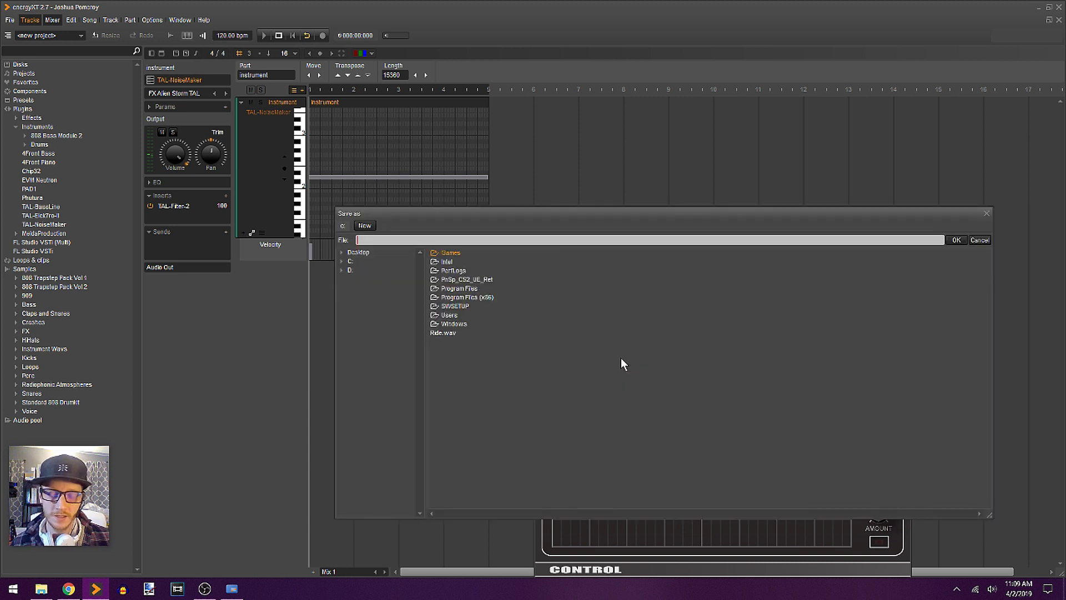
{"action": "left_click", "coordinate": [363, 253]}
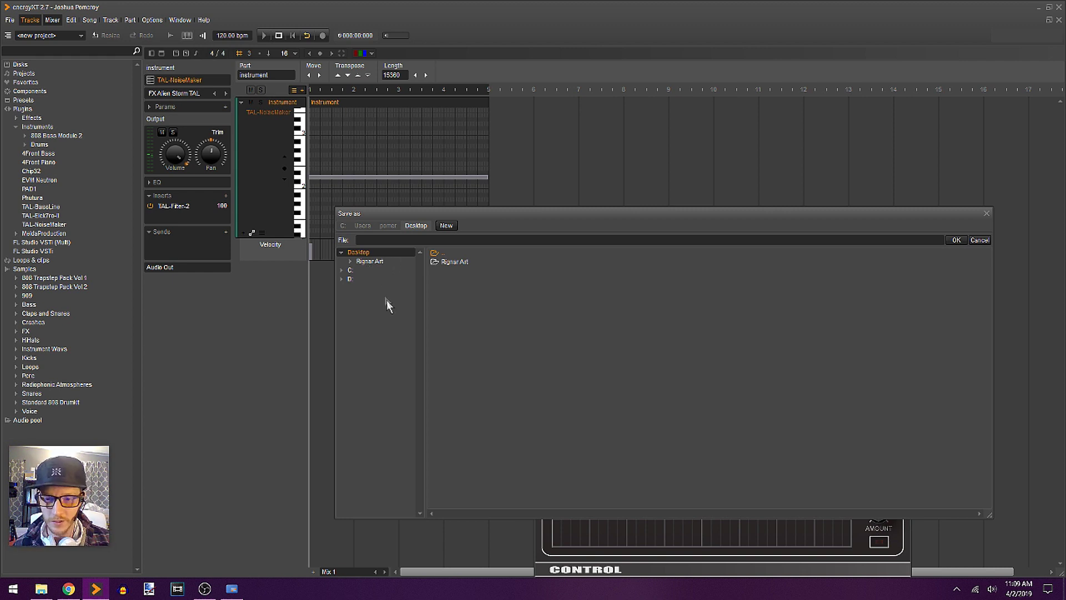
{"action": "left_click", "coordinate": [457, 241]}
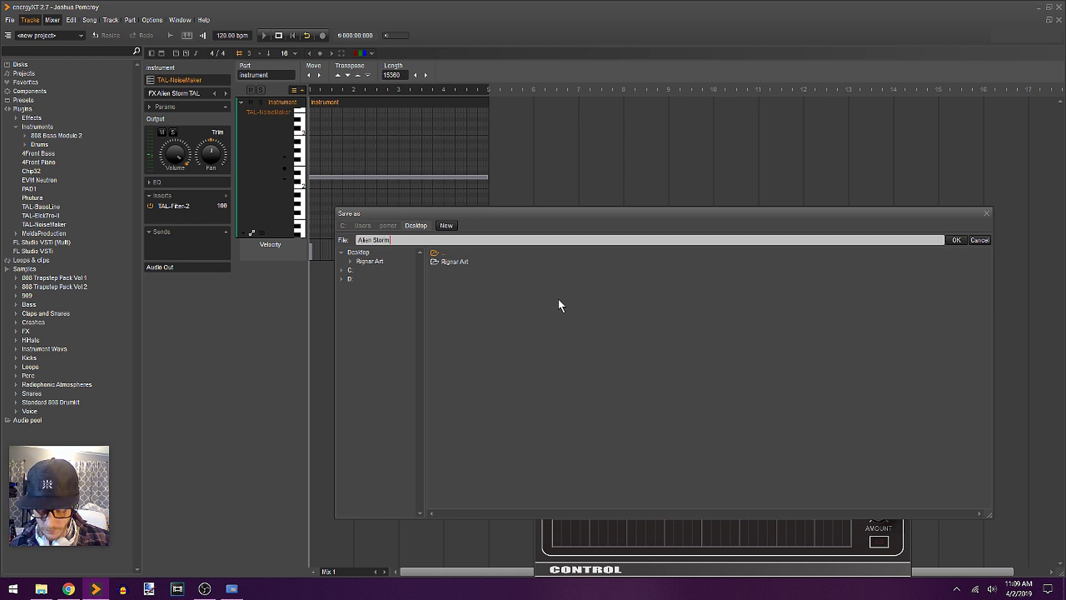
{"action": "type", "text": "Alien Storm"}
{"action": "left_click", "coordinate": [956, 240]}
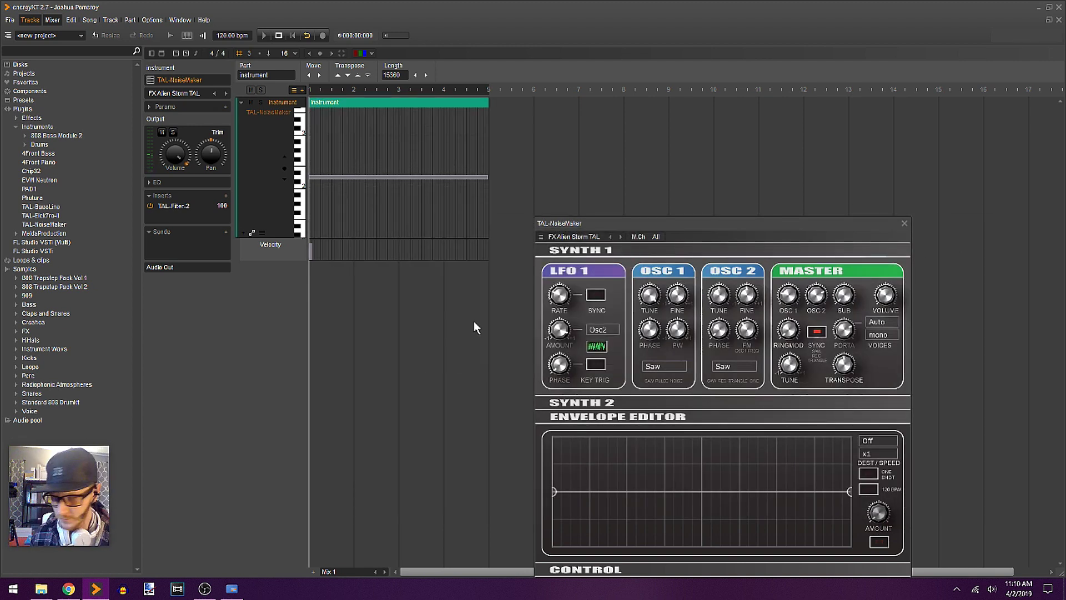
Launch ocenaudio from the desktop and open the exported Alien Storm Riser WAV in it
{"action": "key", "text": "super+d"}
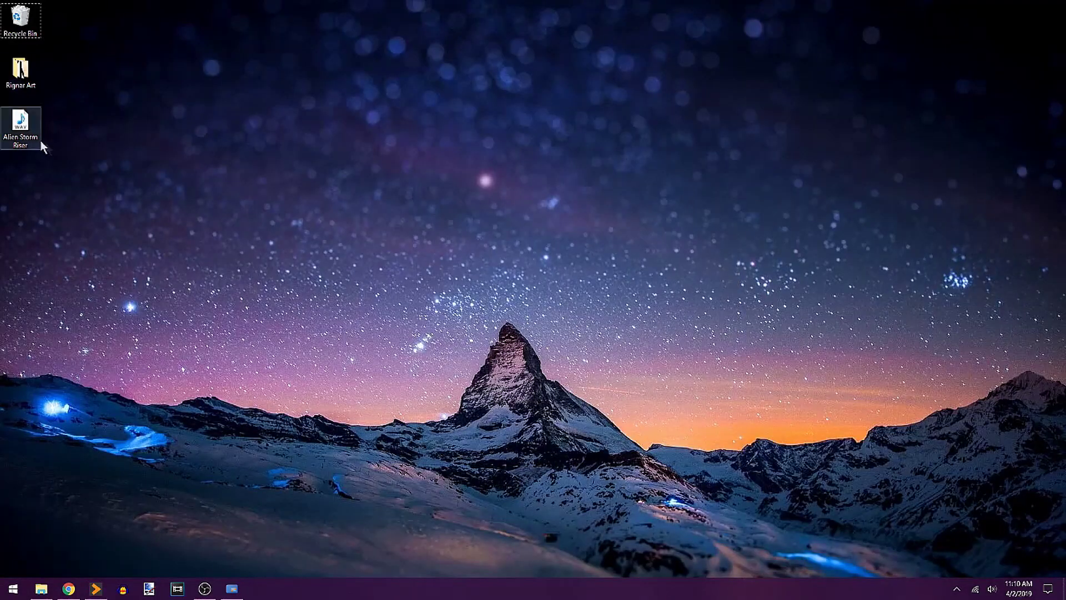
{"action": "left_click", "coordinate": [13, 589]}
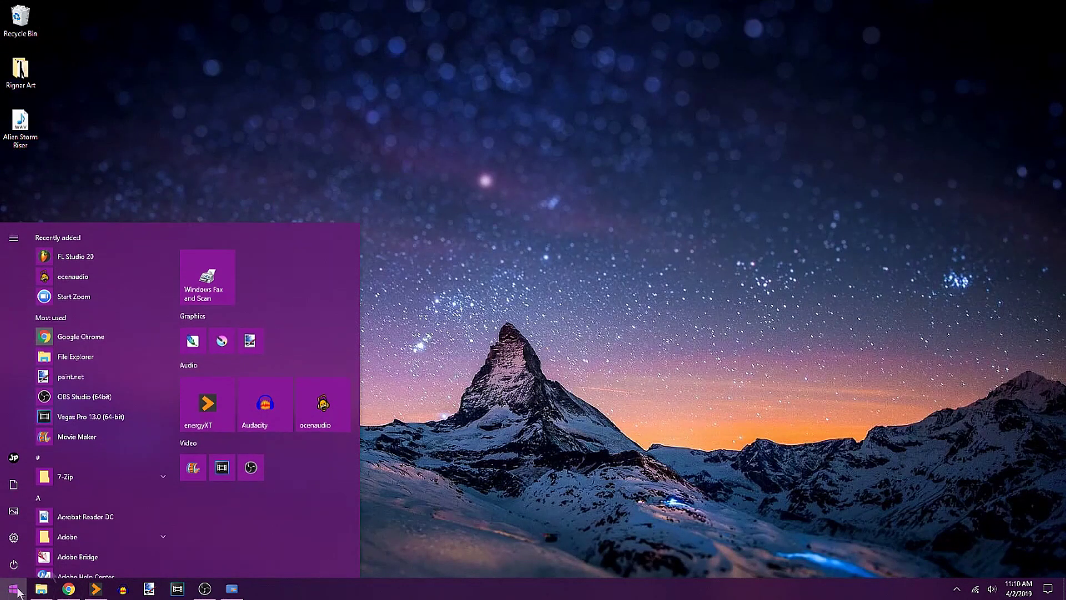
{"action": "left_click", "coordinate": [420, 209]}
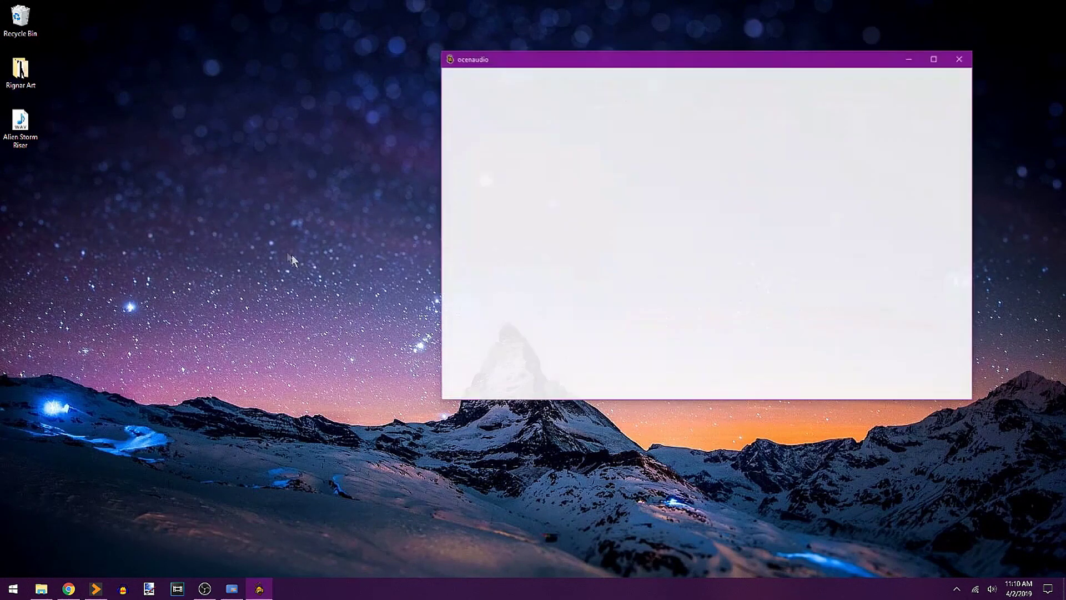
{"action": "left_click_drag", "start_coordinate": [20, 124], "coordinate": [496, 244]}
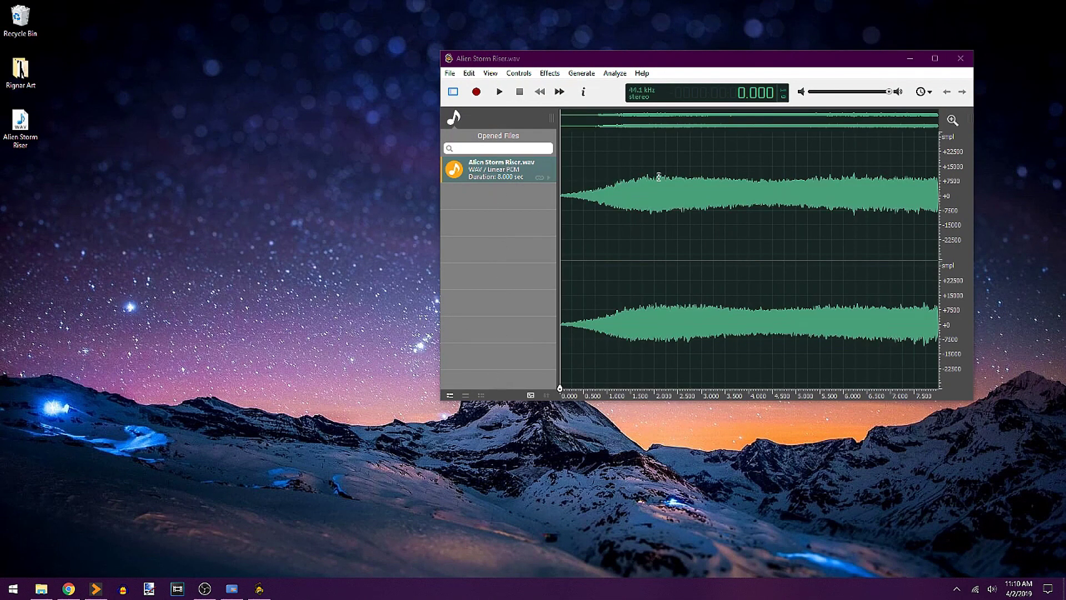
Widen the ocenaudio window and play the whole recording from the start to check how it begins and ends
{"action": "left_click", "coordinate": [690, 218]}
{"action": "key", "text": "Home"}
{"action": "key", "text": "space"}
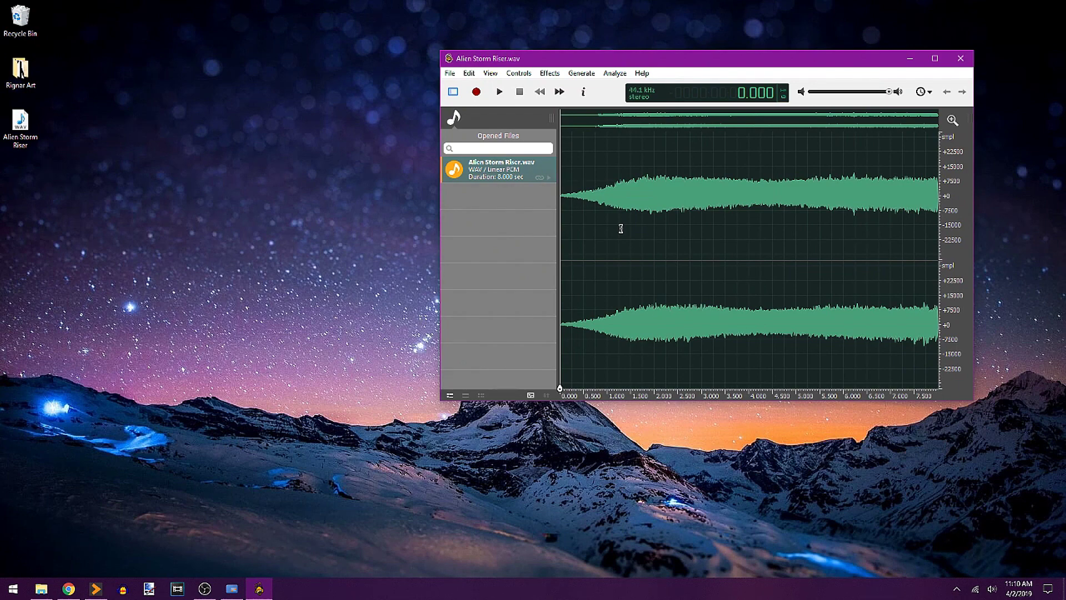
{"action": "key", "text": "space"}
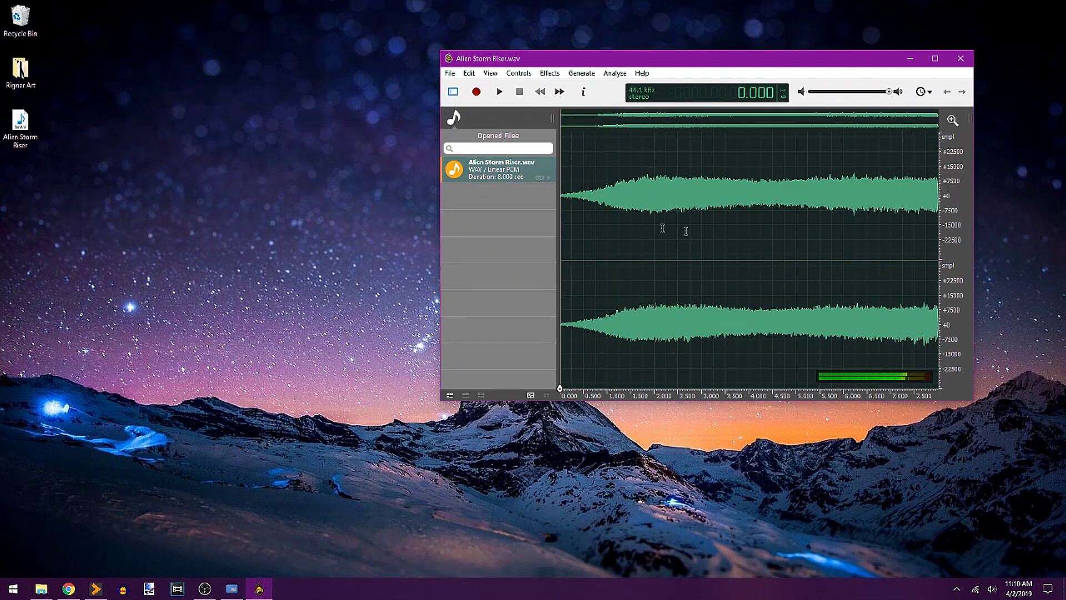
{"action": "left_click_drag", "start_coordinate": [439, 98], "coordinate": [247, 98]}
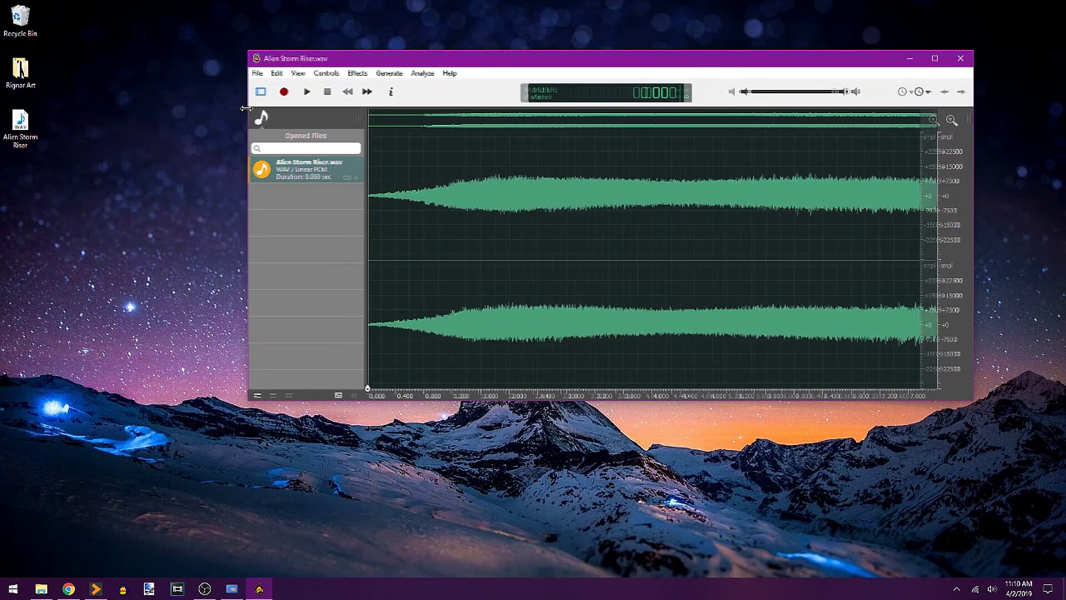
{"action": "left_click", "coordinate": [577, 207]}
{"action": "scroll", "coordinate": [590, 231], "scroll_direction": "up", "scroll_amount": 3}
{"action": "left_click", "coordinate": [591, 231]}
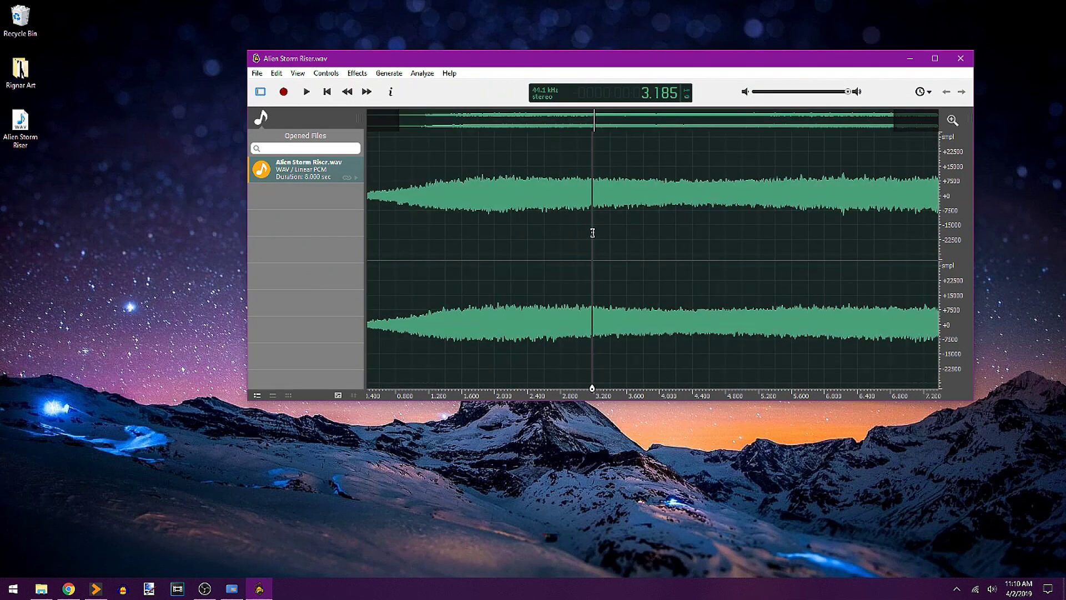
{"action": "scroll", "coordinate": [600, 227], "scroll_direction": "down", "scroll_amount": 4}
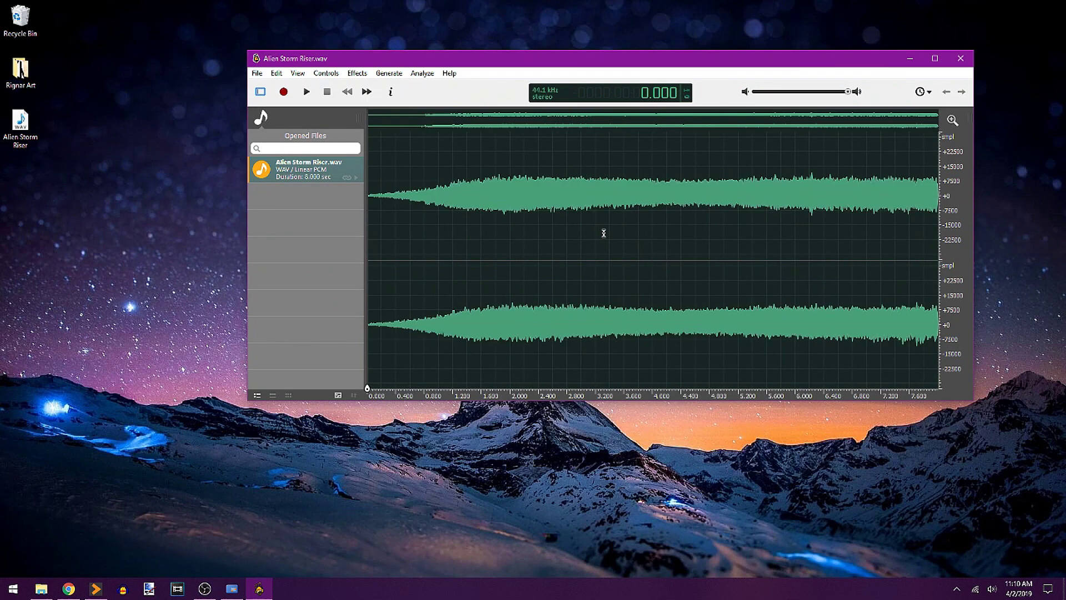
{"action": "key", "text": "space"}
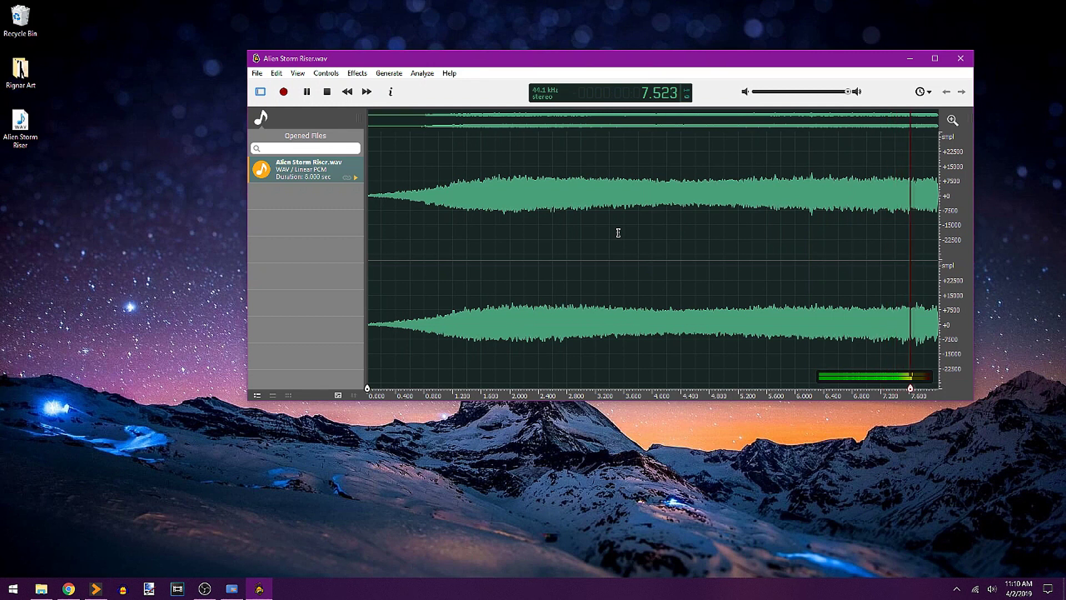
Fade out about the last second of the recording, check it from the start, and save and close the file
{"action": "left_click_drag", "start_coordinate": [859, 226], "coordinate": [950, 224]}
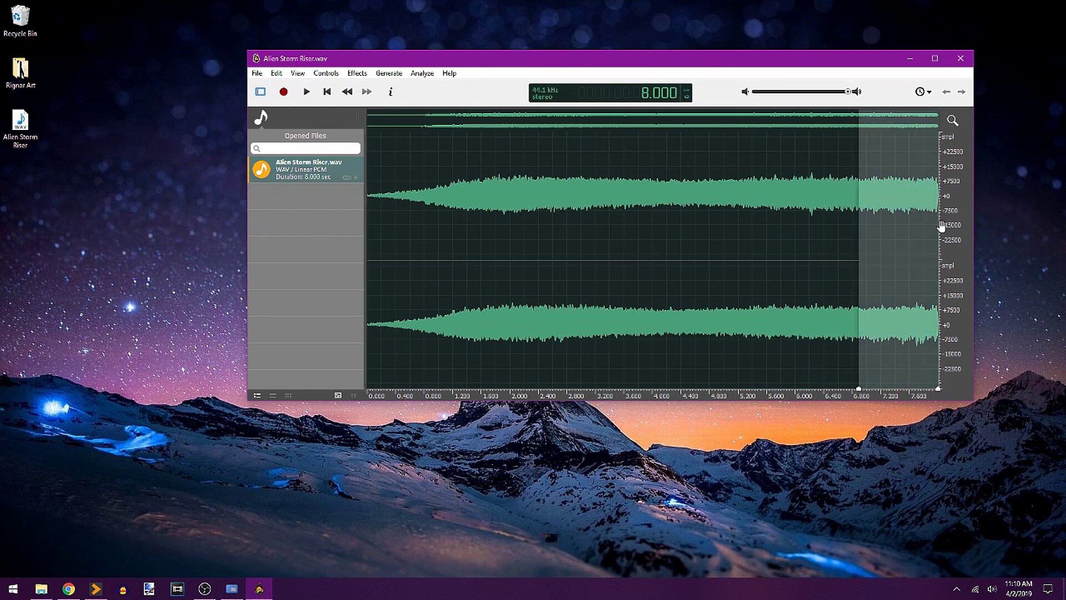
{"action": "left_click", "coordinate": [756, 239]}
{"action": "key", "text": "Home"}
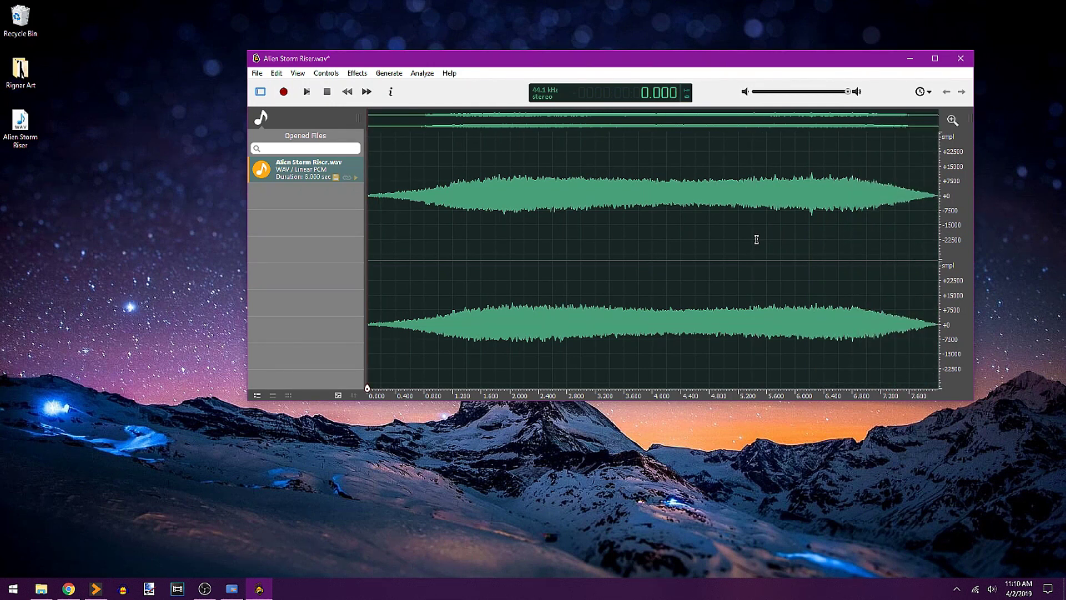
{"action": "key", "text": "space"}
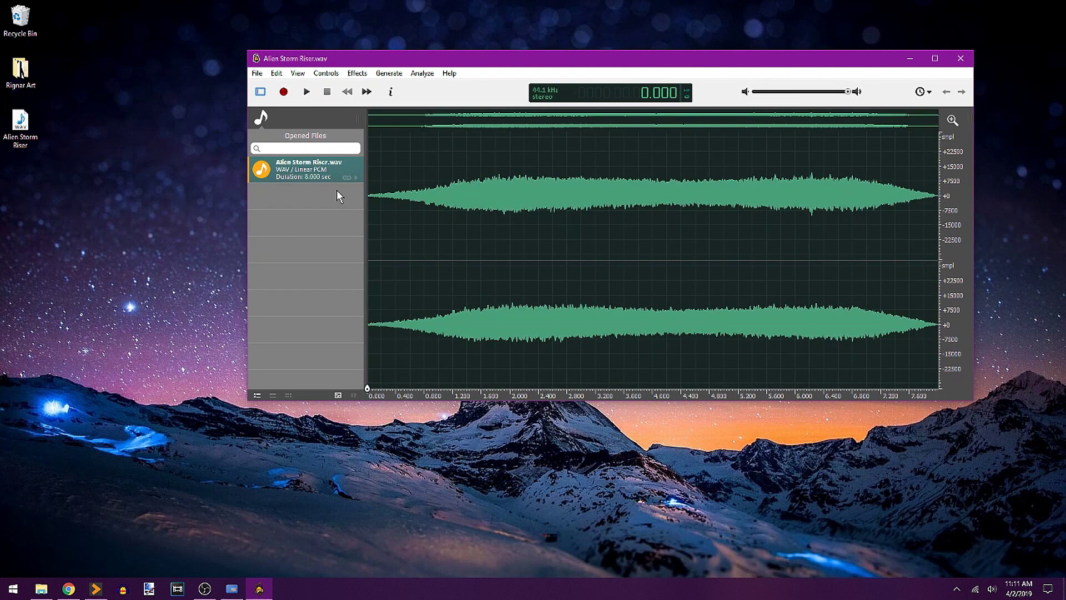
{"action": "left_click", "coordinate": [967, 66]}
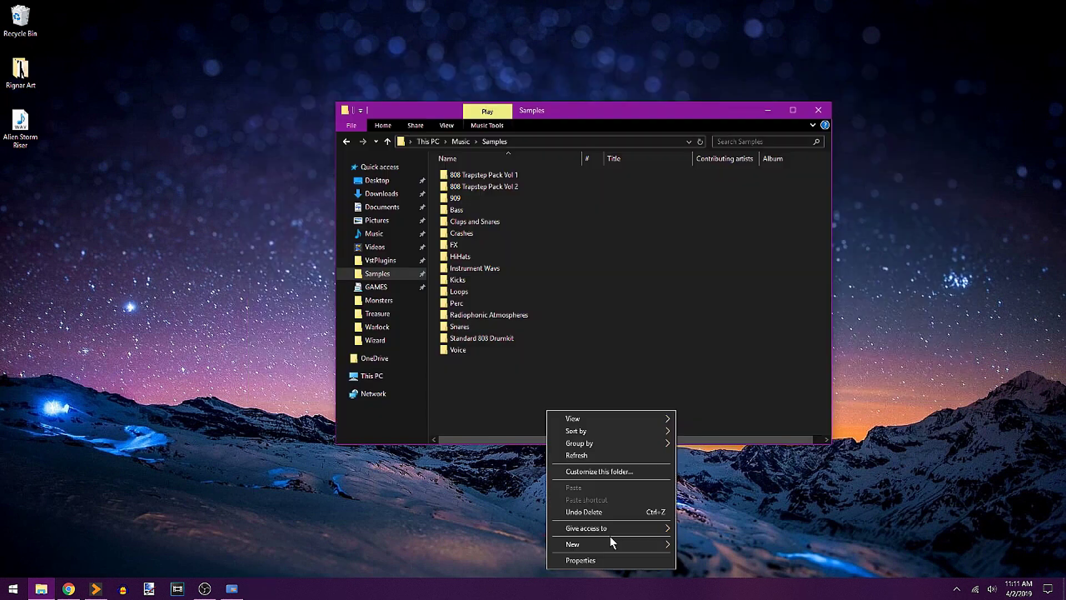
Move Alien Storm Riser from the desktop into a new Transitions folder inside Samples and preview it there
{"action": "mouse_move", "coordinate": [611, 549]}
{"action": "left_click", "coordinate": [735, 476]}
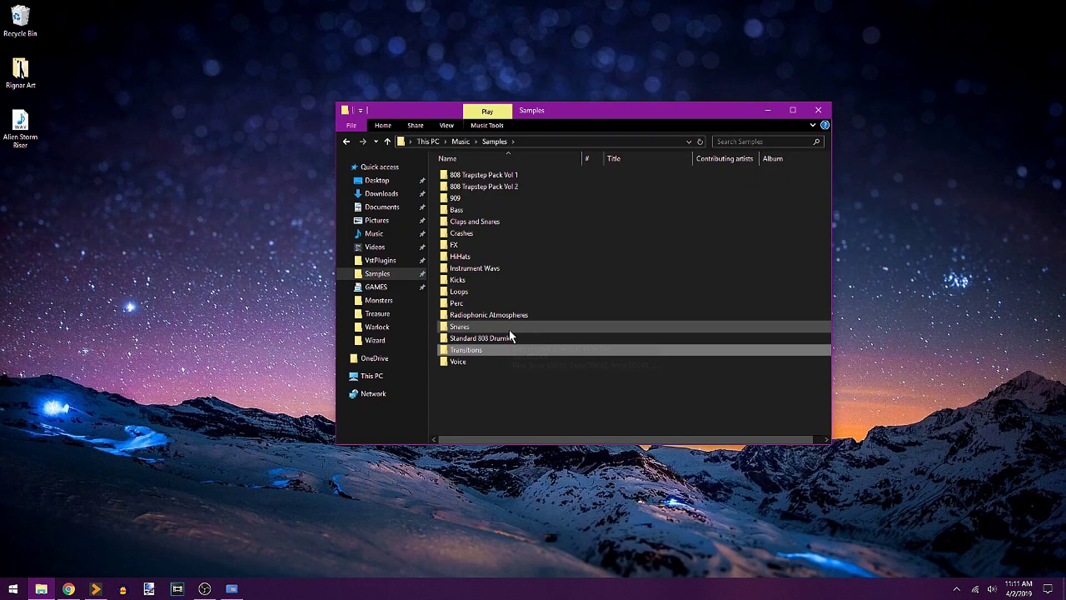
{"action": "double_click", "coordinate": [467, 349]}
{"action": "left_click_drag", "start_coordinate": [20, 121], "coordinate": [506, 272]}
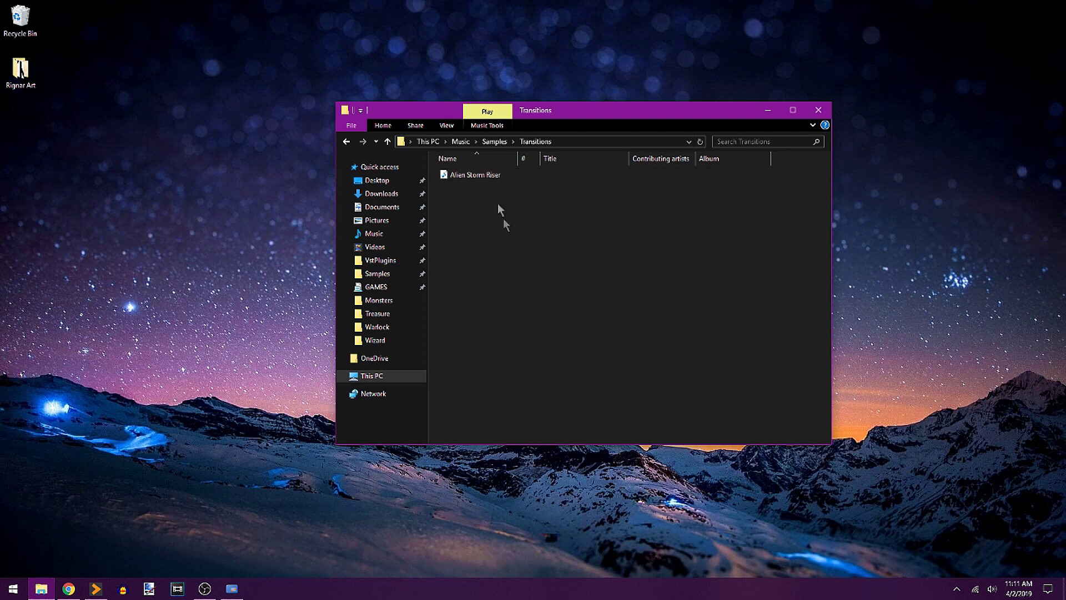
{"action": "key", "text": "space"}
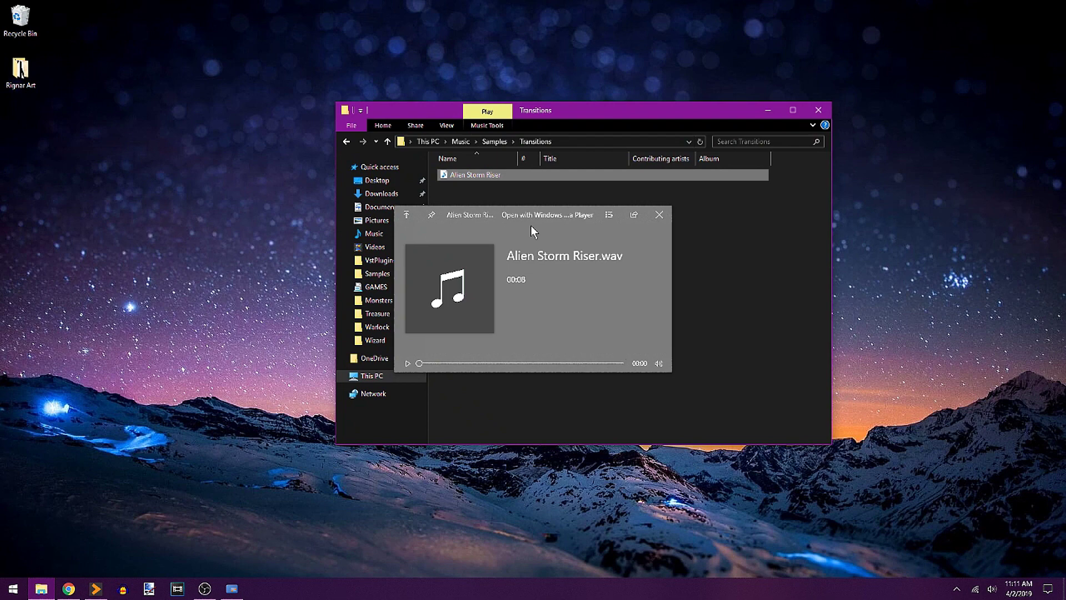
{"action": "left_click", "coordinate": [660, 215]}
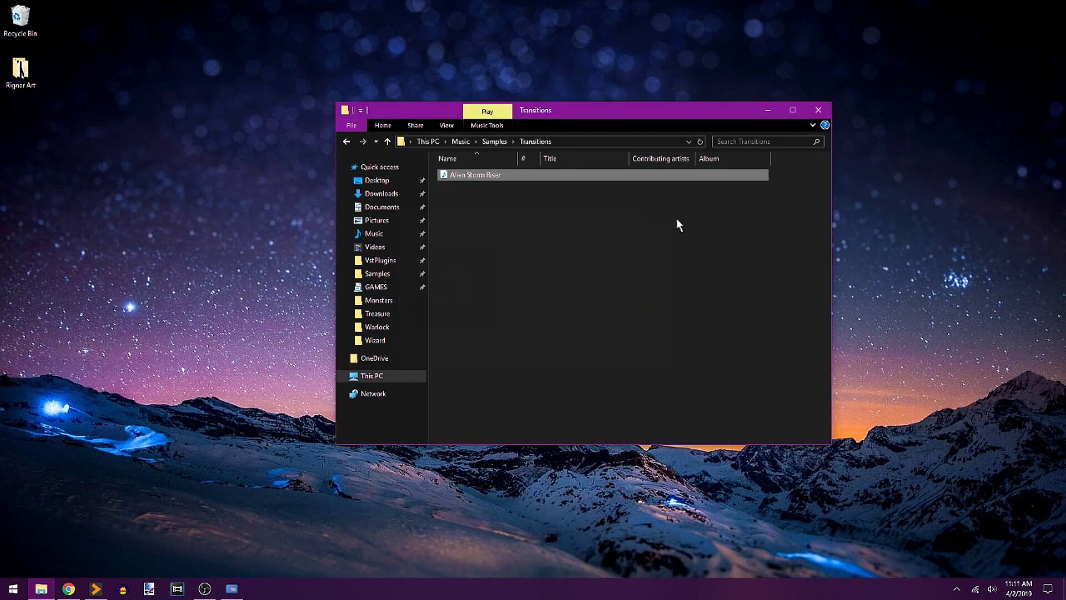
Switch back to energyXT and move the TAL-NoiseMaker window up until its whole envelope editor is visible
{"action": "left_click", "coordinate": [96, 588]}
{"action": "left_click", "coordinate": [437, 299]}
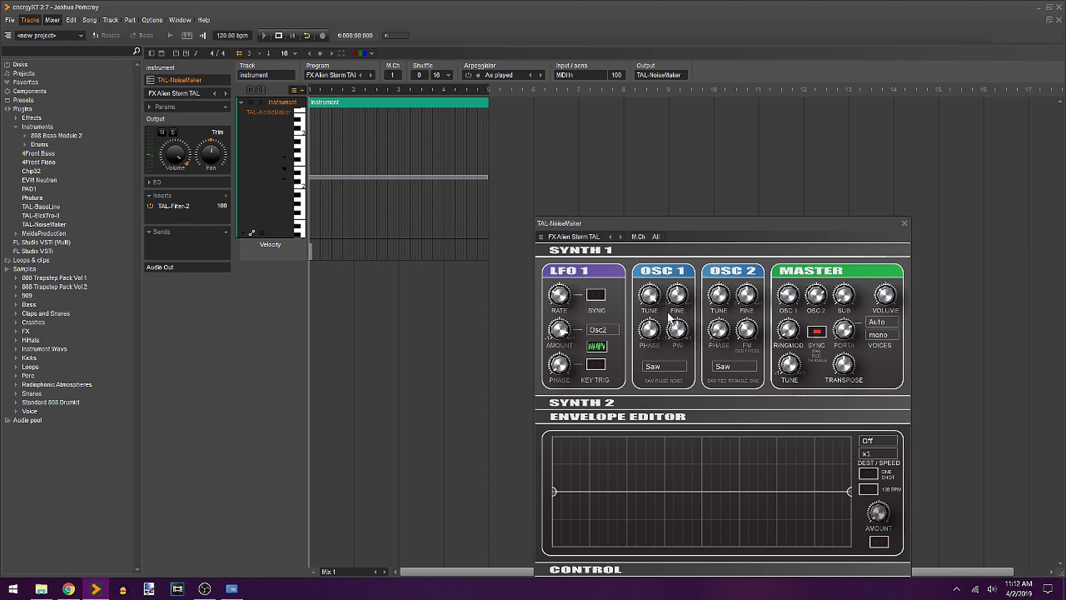
{"action": "left_click_drag", "start_coordinate": [717, 223], "coordinate": [700, 146]}
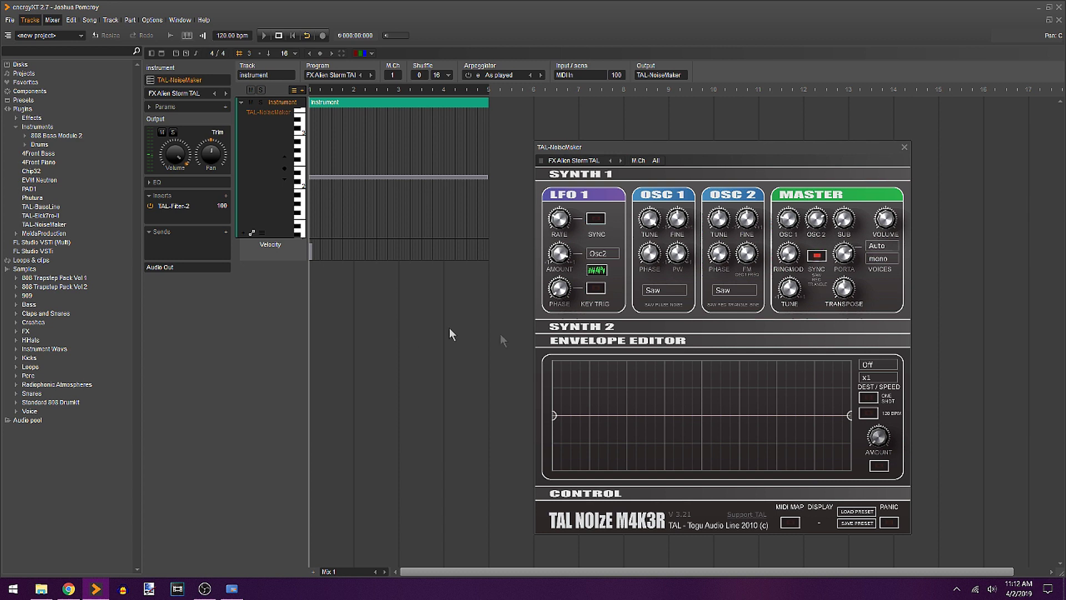
{"action": "double_click", "coordinate": [647, 423]}
{"action": "double_click", "coordinate": [734, 388]}
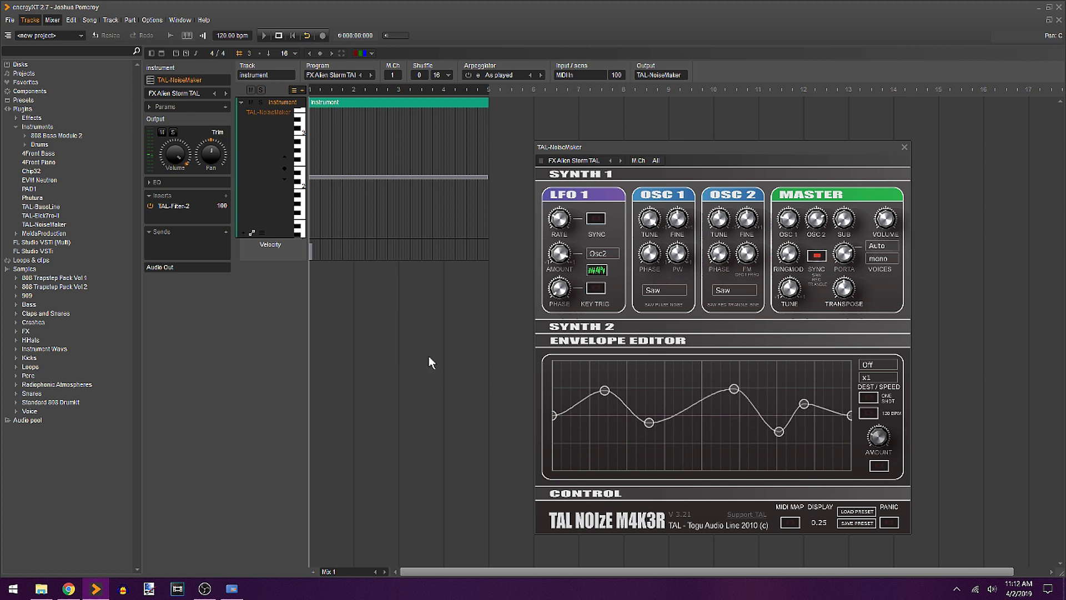
{"action": "key", "text": "space"}
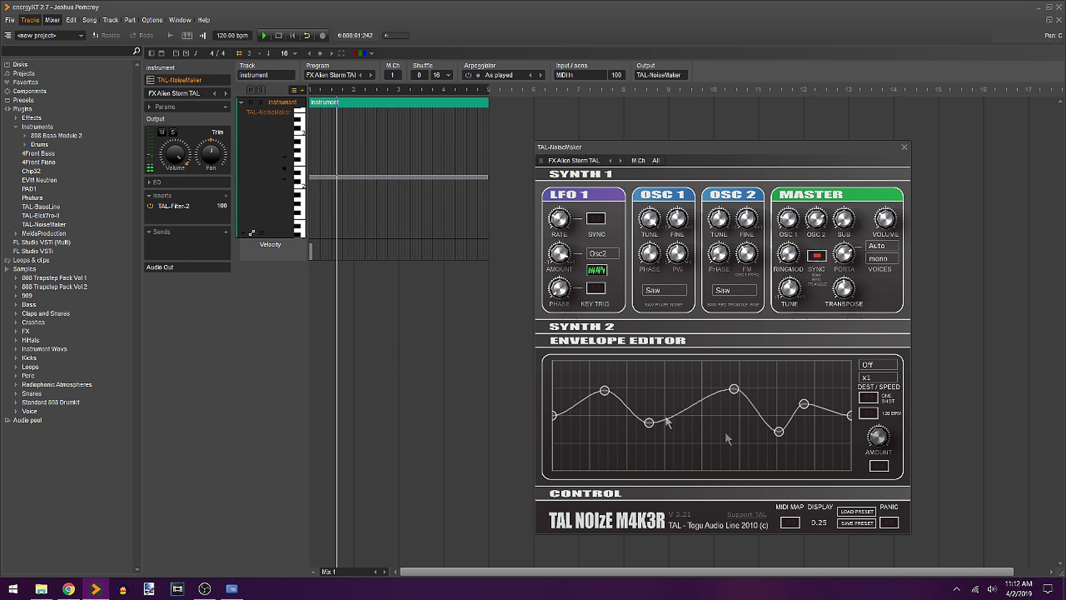
{"action": "left_click", "coordinate": [879, 465]}
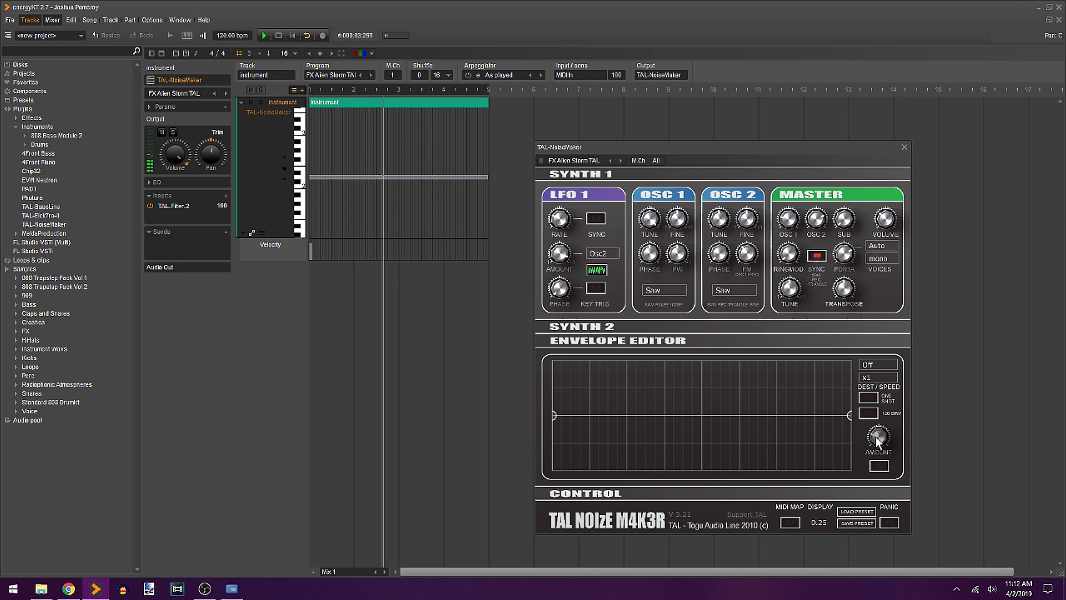
Draw a sawtooth-like envelope with two gradual rises and sharp drops, the second peak lower than the first, and stop playback
{"action": "double_click", "coordinate": [696, 387]}
{"action": "double_click", "coordinate": [696, 438]}
{"action": "double_click", "coordinate": [785, 400]}
{"action": "double_click", "coordinate": [794, 442]}
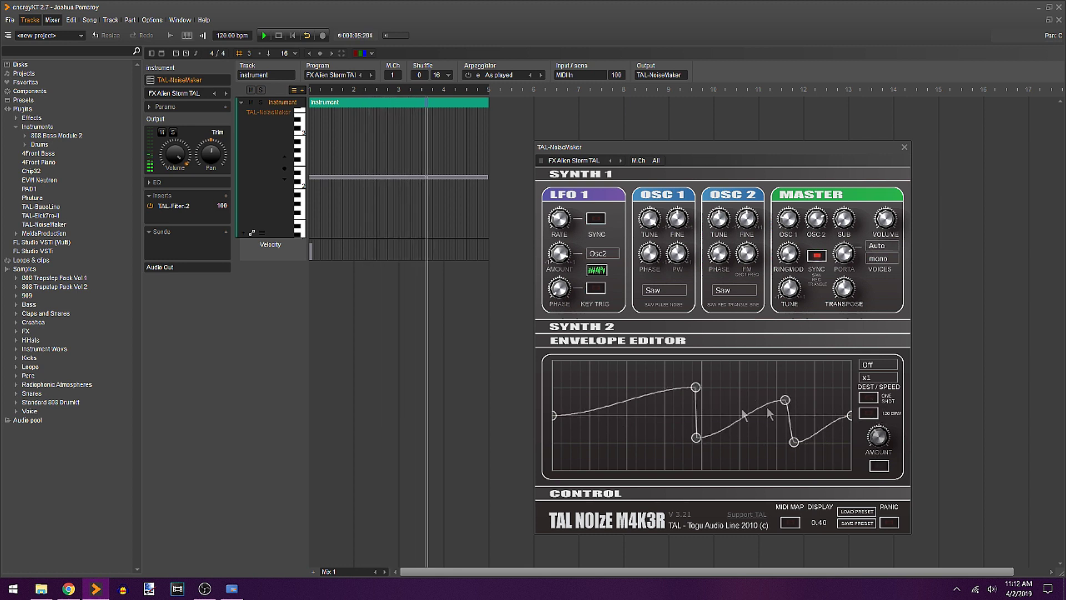
{"action": "key", "text": "space"}
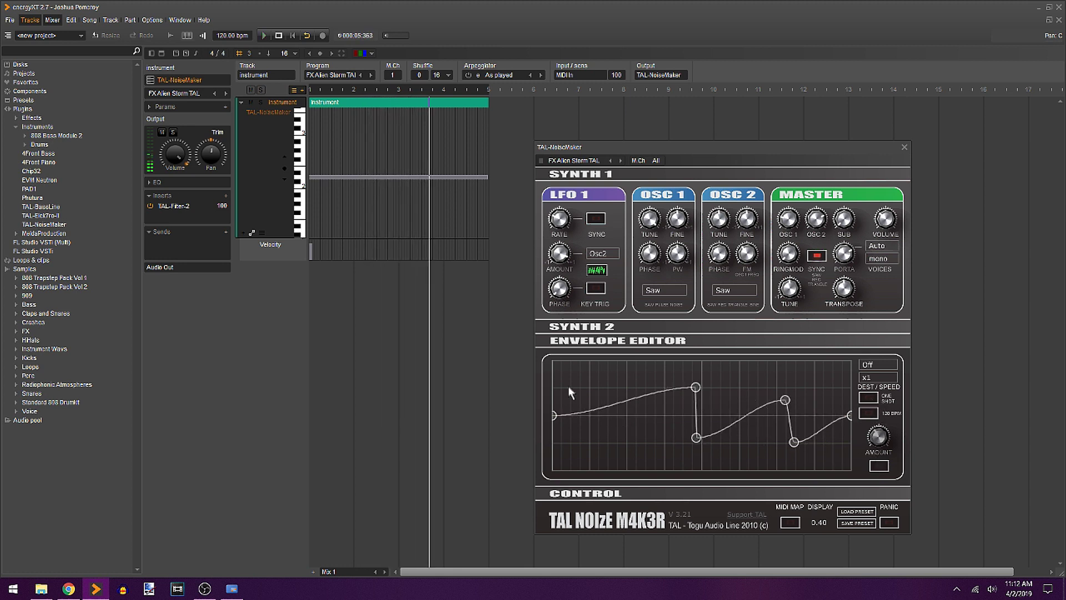
Set the envelope editor's destination to Osc1 and play the part to hear the modulation
{"action": "left_click", "coordinate": [884, 365]}
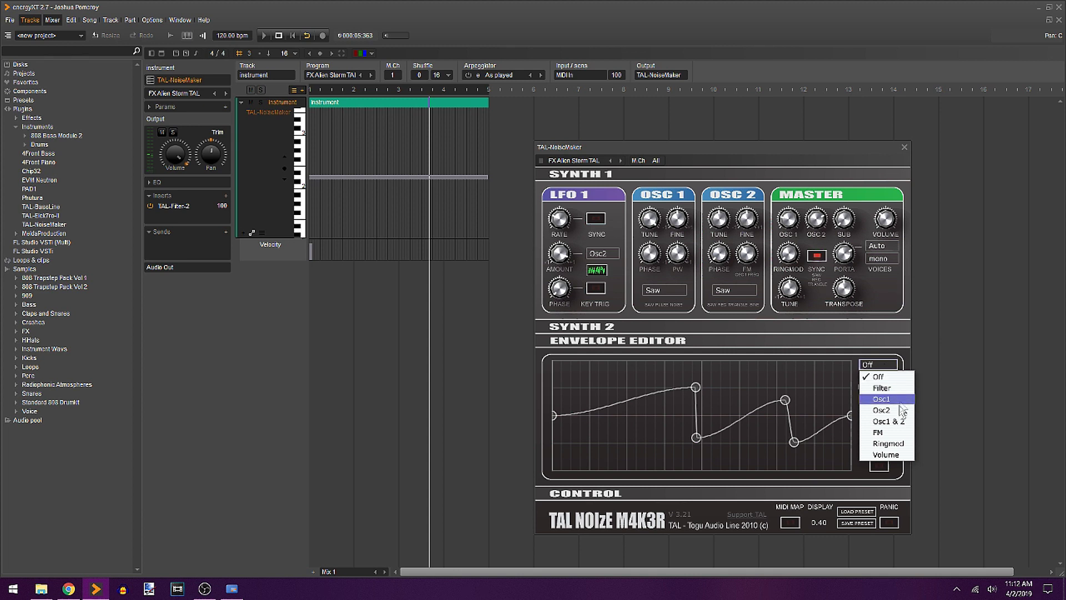
{"action": "left_click", "coordinate": [883, 399]}
{"action": "key", "text": "space"}
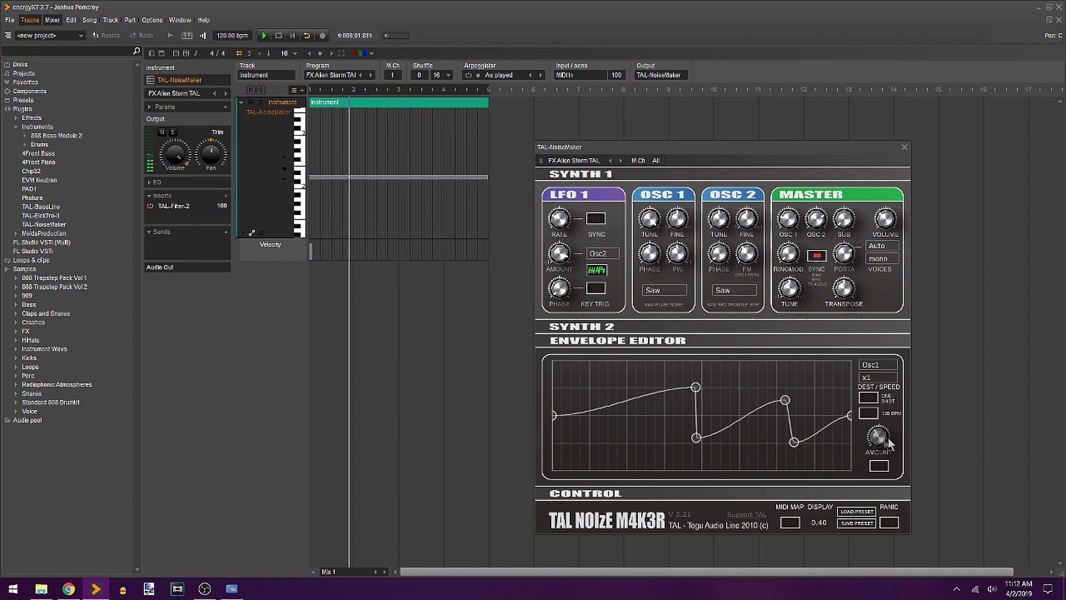
{"action": "left_click", "coordinate": [868, 412]}
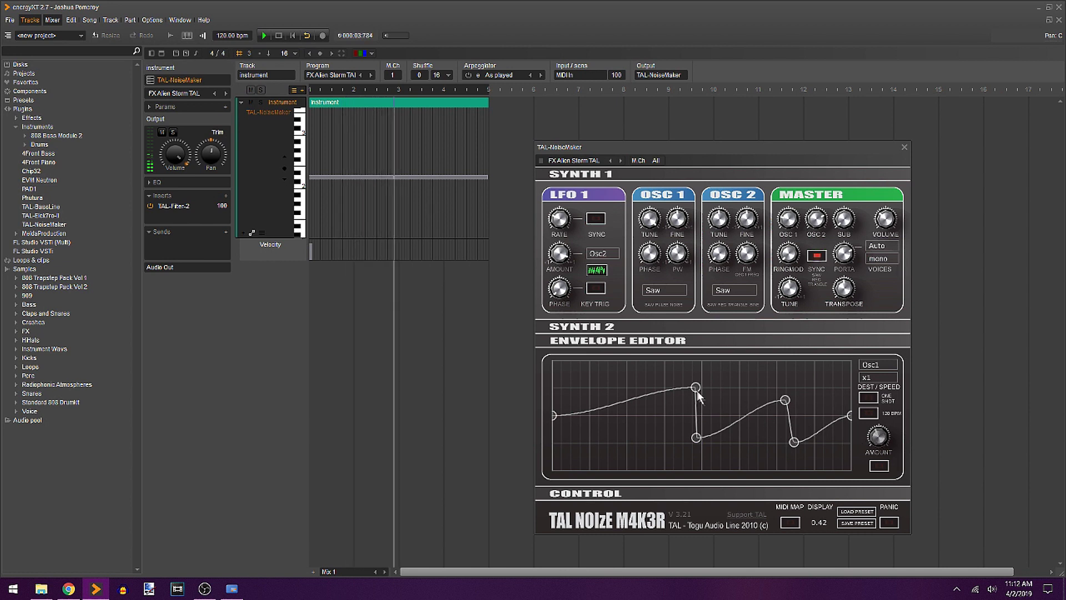
Reshape the envelope editor's curve into two smooth alternating dips and peaks, and set its destination to Filter
{"action": "left_click_drag", "start_coordinate": [697, 389], "coordinate": [660, 391]}
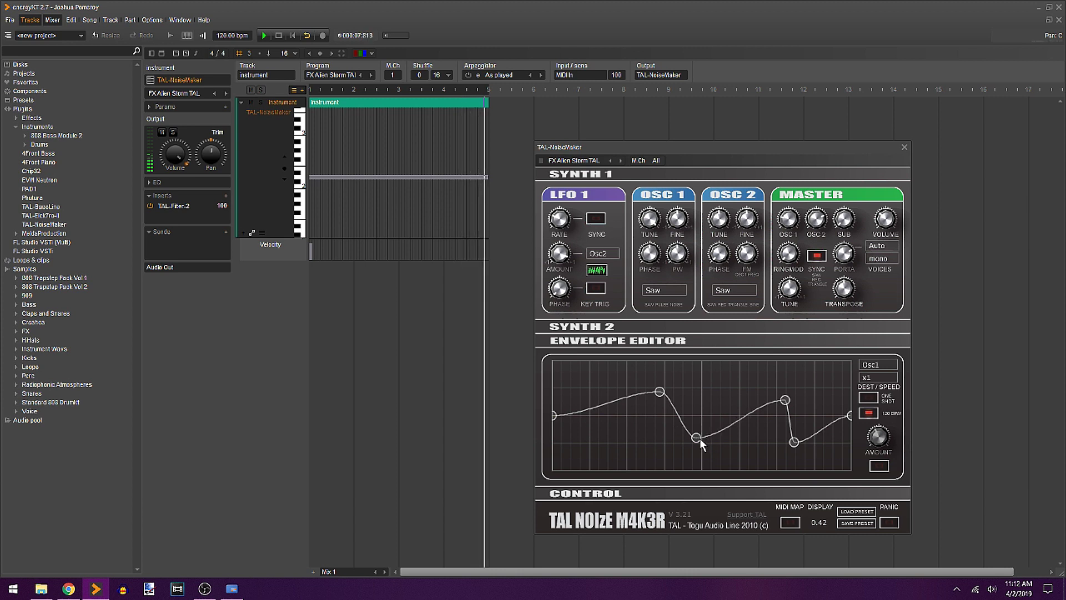
{"action": "left_click_drag", "start_coordinate": [697, 438], "coordinate": [702, 429]}
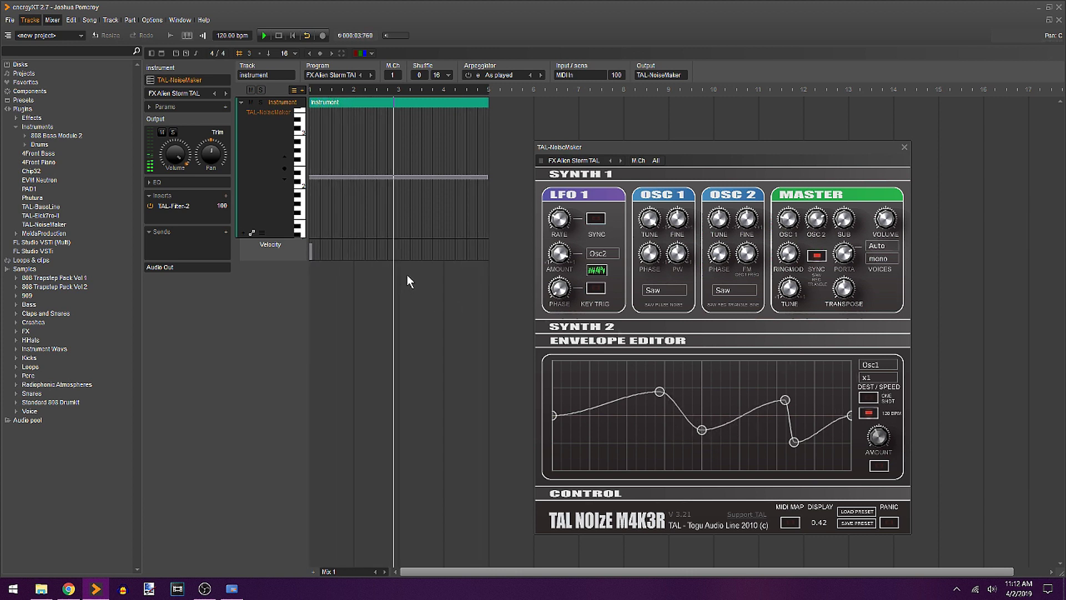
{"action": "left_click", "coordinate": [886, 366]}
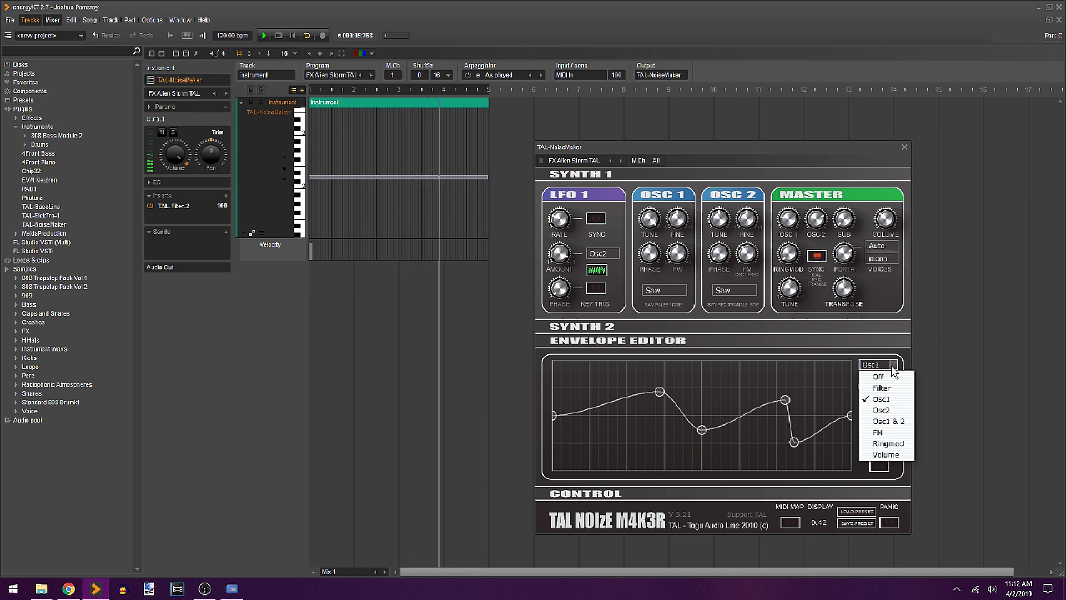
{"action": "left_click", "coordinate": [880, 391]}
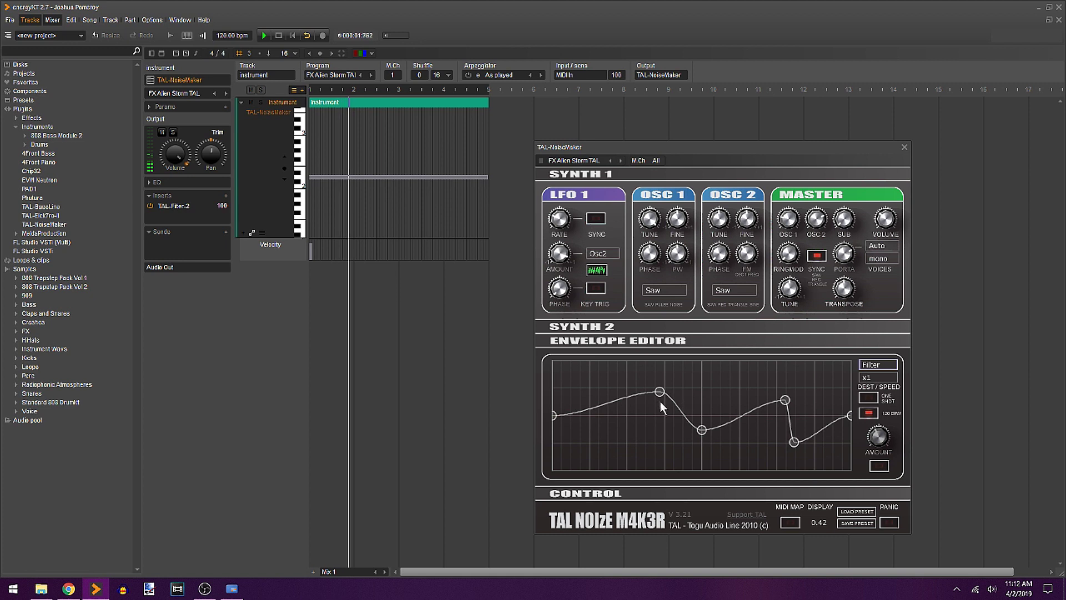
{"action": "mouse_move", "coordinate": [661, 391]}
{"action": "left_mouse_down"}
{"action": "mouse_move", "coordinate": [642, 429]}
{"action": "mouse_move", "coordinate": [651, 437]}
{"action": "mouse_move", "coordinate": [668, 391]}
{"action": "left_mouse_up"}
{"action": "mouse_move", "coordinate": [784, 400]}
{"action": "left_mouse_down"}
{"action": "mouse_move", "coordinate": [732, 436]}
{"action": "mouse_move", "coordinate": [778, 397]}
{"action": "left_mouse_up"}
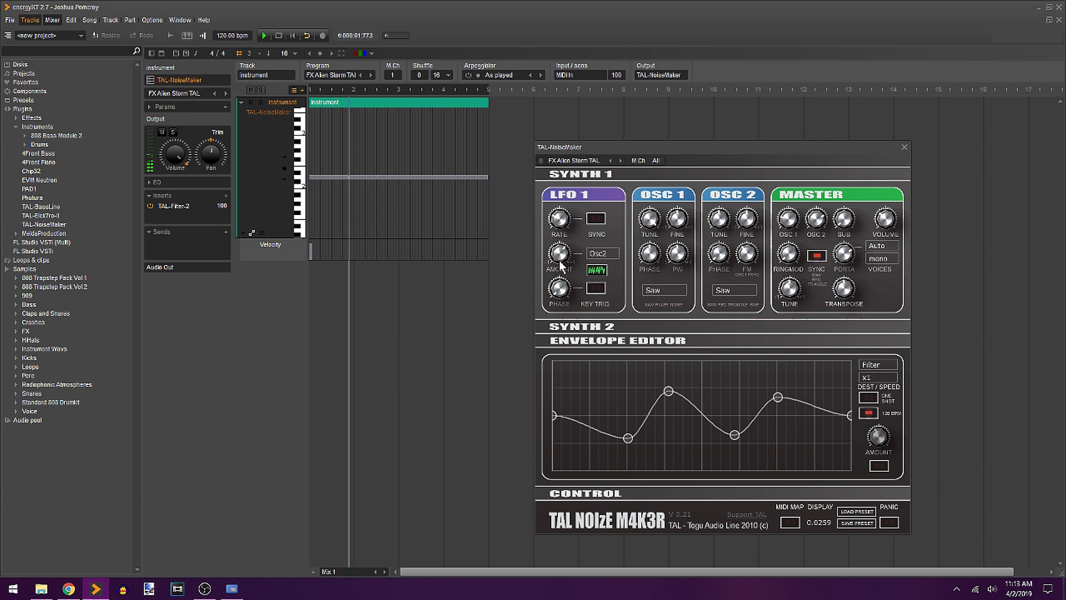
Adjust LFO 1, turn on its key trigger, and restart playback to hear the modulation
{"action": "key", "text": "space"}
{"action": "key", "text": "space"}
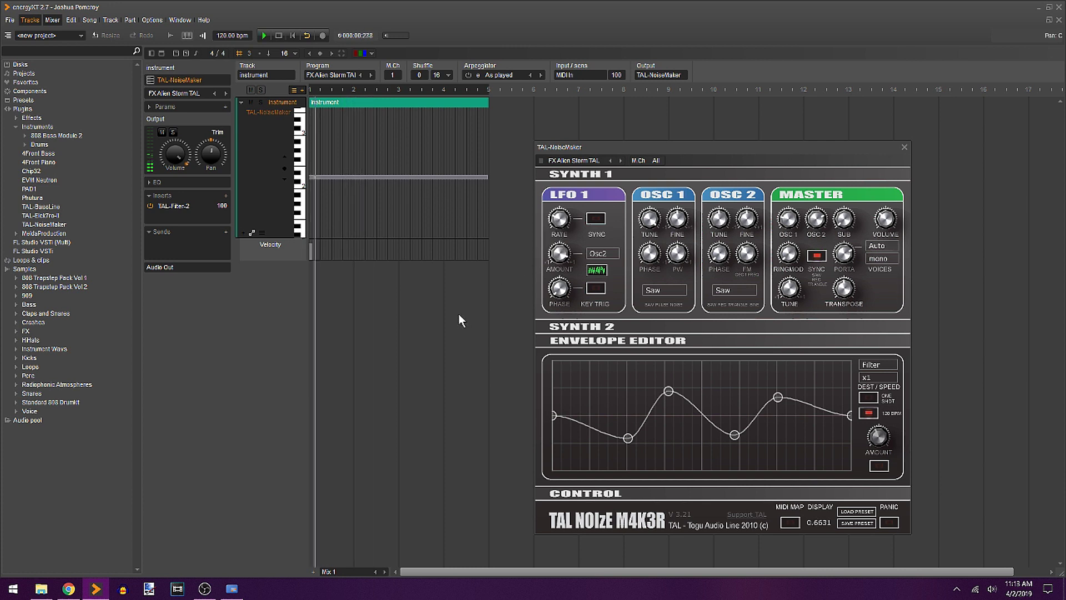
{"action": "left_click", "coordinate": [596, 287]}
{"action": "key", "text": "space"}
{"action": "key", "text": "space"}
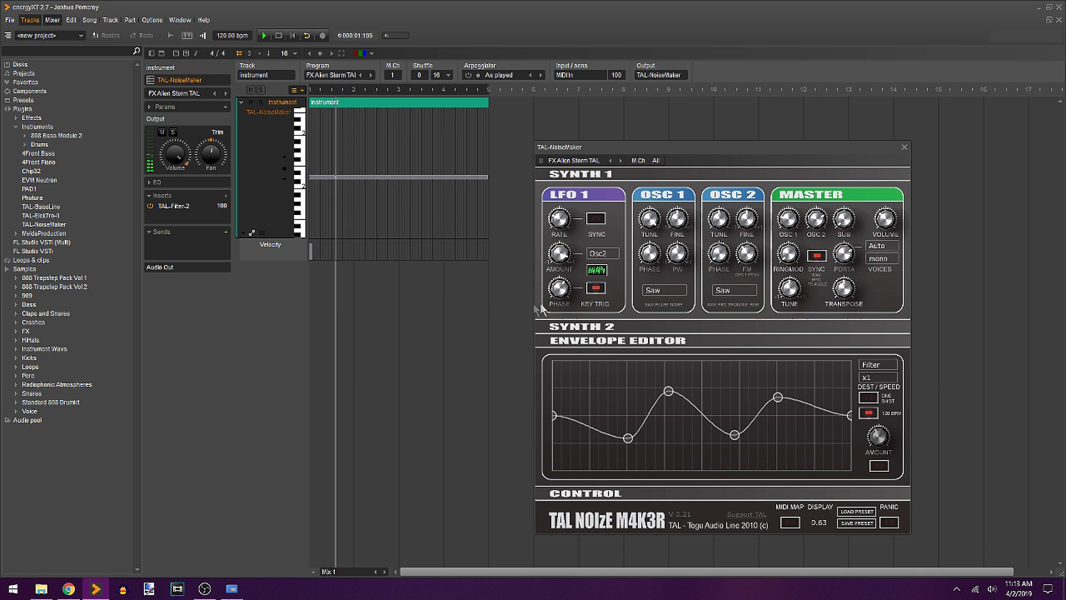
Turn off oscillator sync in the Master section, set Transpose to -12, and play the part
{"action": "key", "text": "space"}
{"action": "key", "text": "space"}
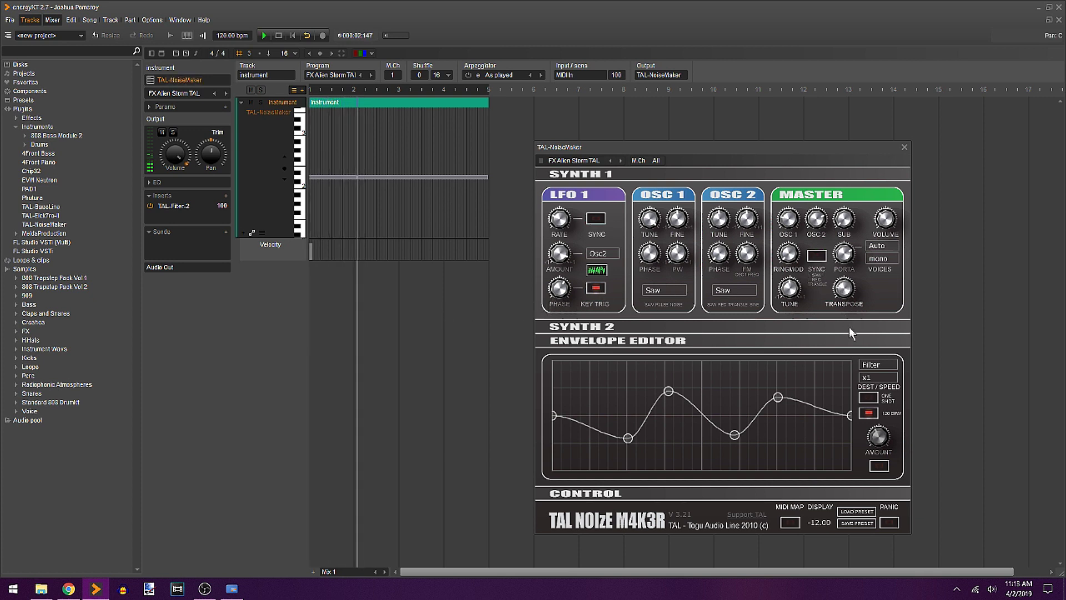
{"action": "key", "text": "space"}
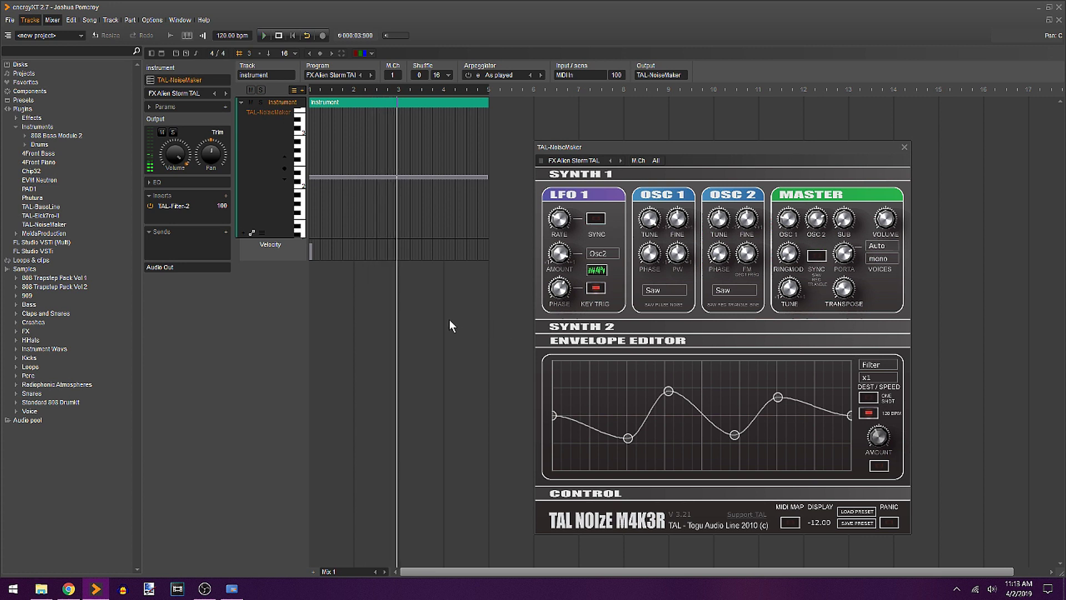
Raise the sub oscillator's level to about -11.29 dB while replaying the part
{"action": "key", "text": "space"}
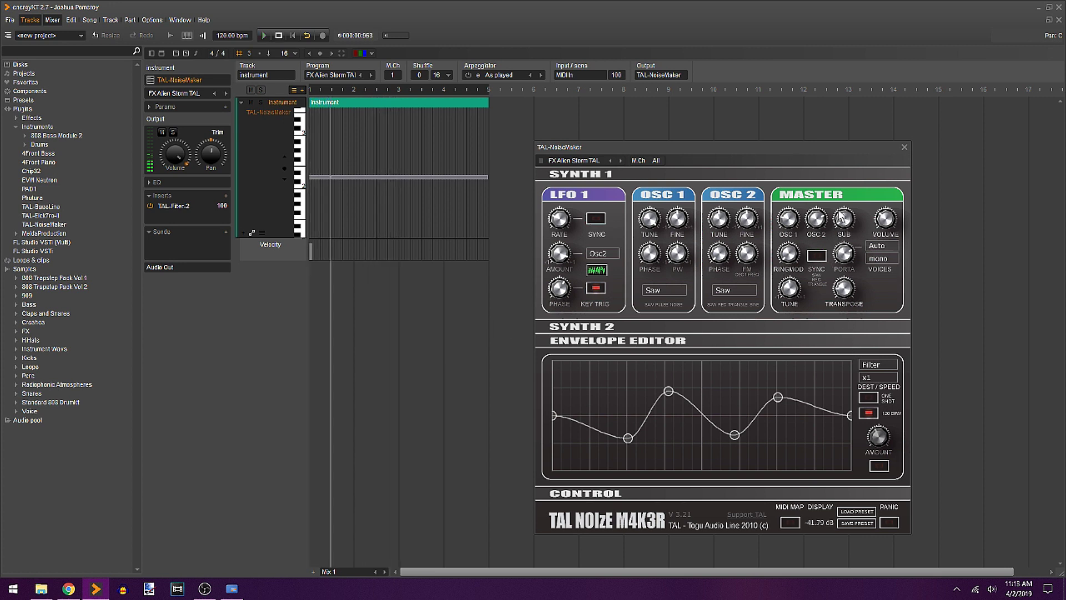
{"action": "key", "text": "space"}
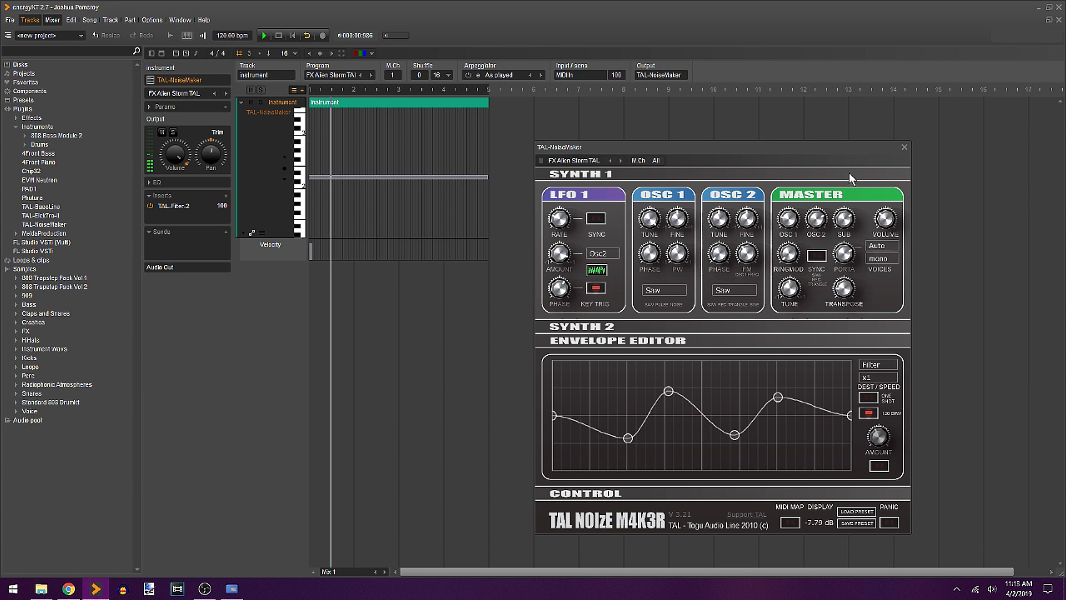
{"action": "key", "text": "space"}
{"action": "key", "text": "space"}
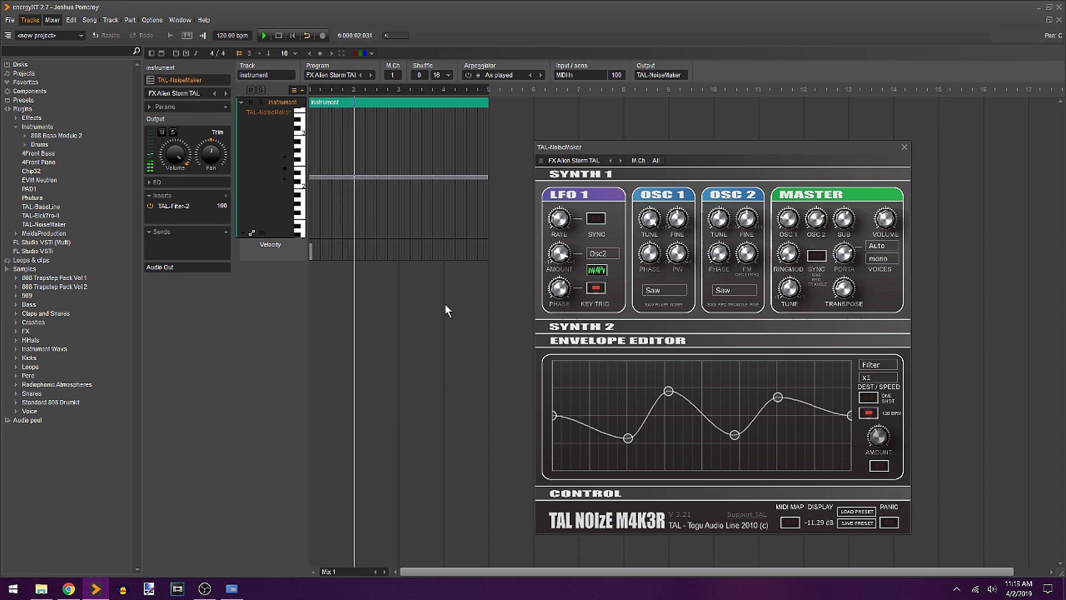
Try Pulse for oscillator 2, set its waveform to Triangle, and listen to the part before stopping playback
{"action": "left_click", "coordinate": [595, 222]}
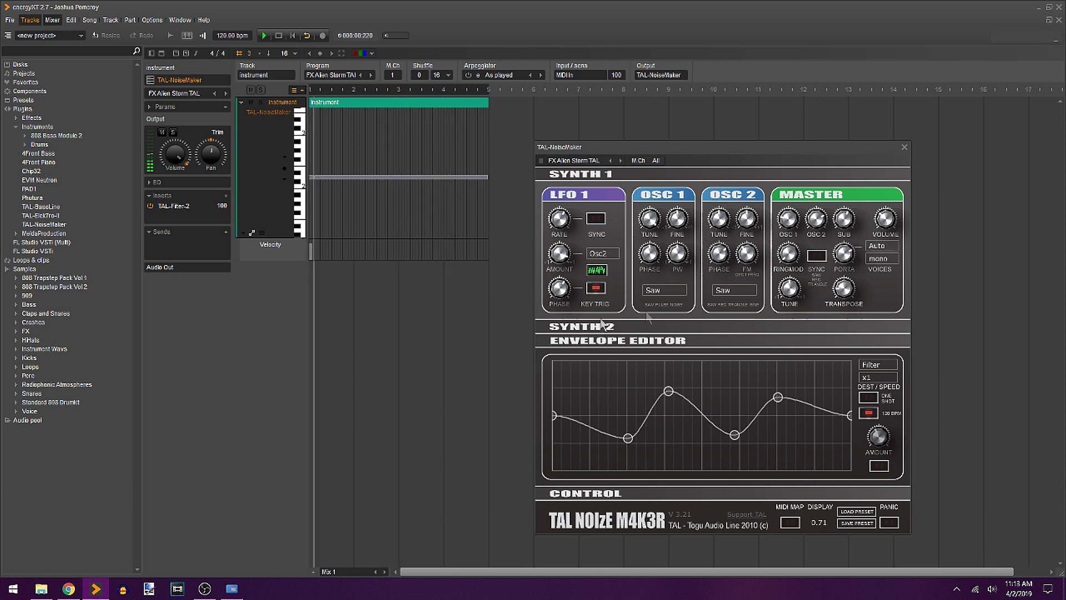
{"action": "left_click", "coordinate": [729, 290]}
{"action": "left_click", "coordinate": [743, 307]}
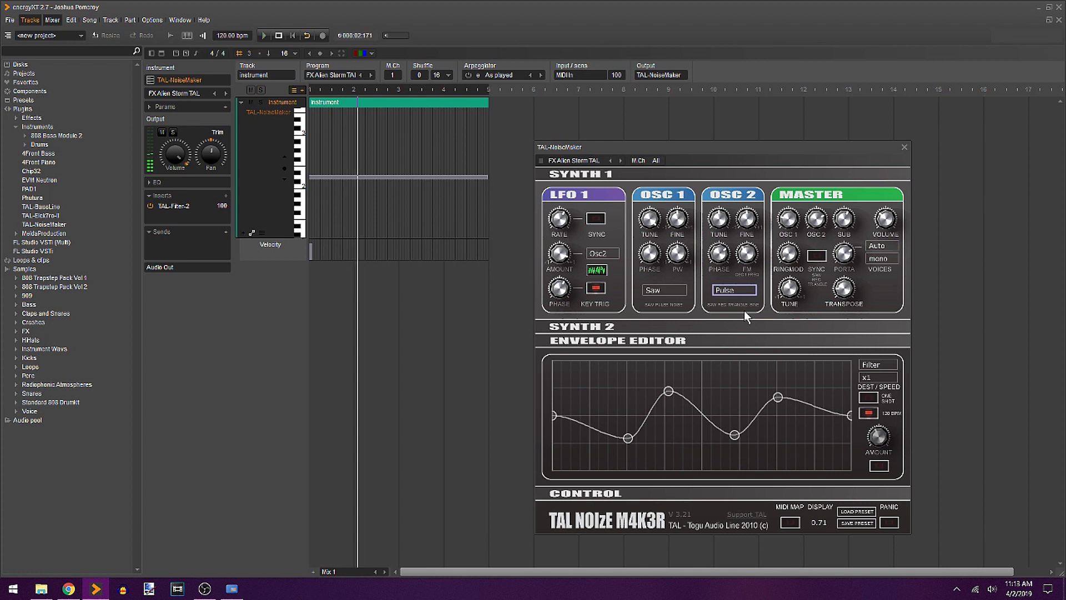
{"action": "left_click", "coordinate": [740, 294]}
{"action": "left_click", "coordinate": [739, 327]}
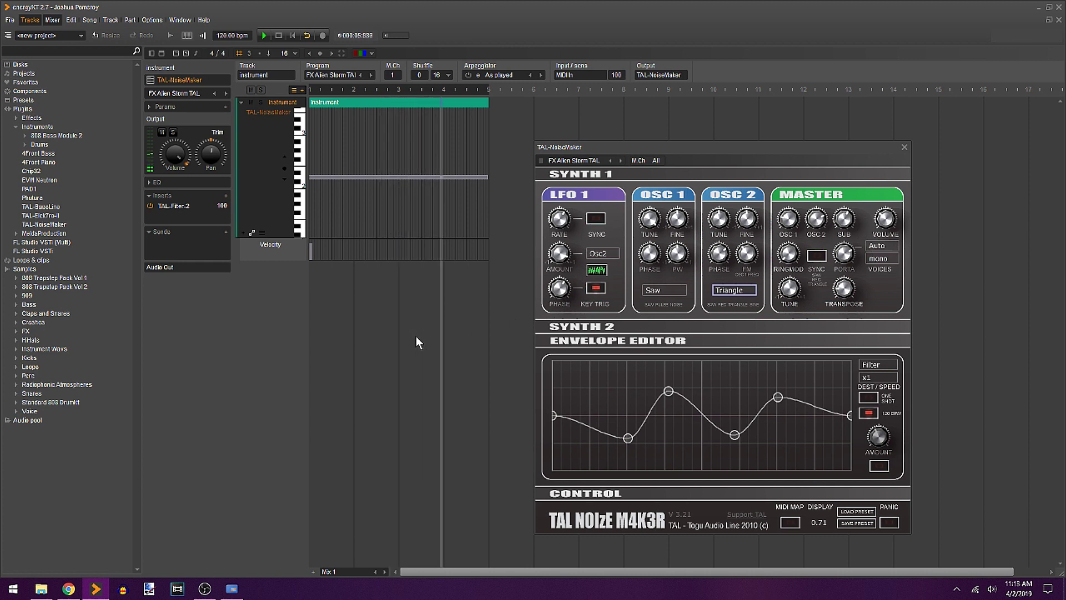
{"action": "key", "text": "space"}
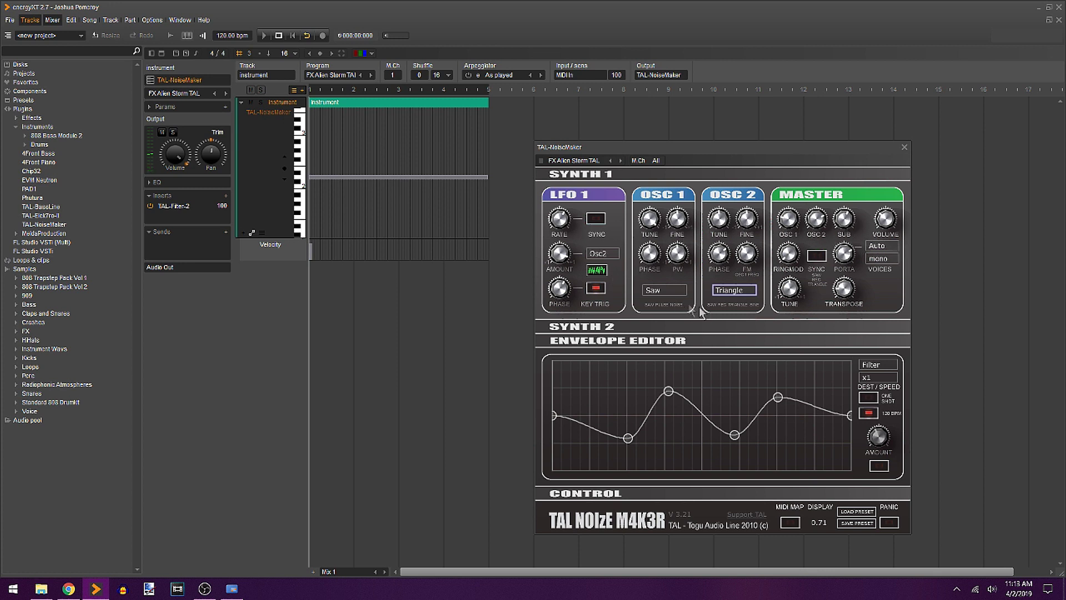
Display the Synth 2 section in place of the envelope editor and listen to the part
{"action": "left_click", "coordinate": [734, 292]}
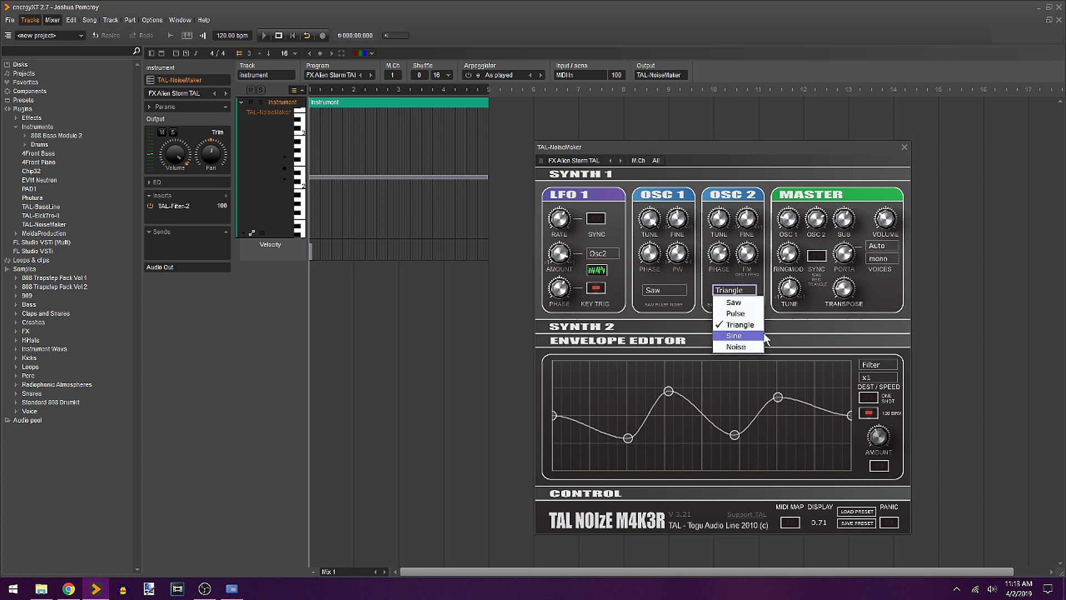
{"action": "left_click", "coordinate": [783, 327]}
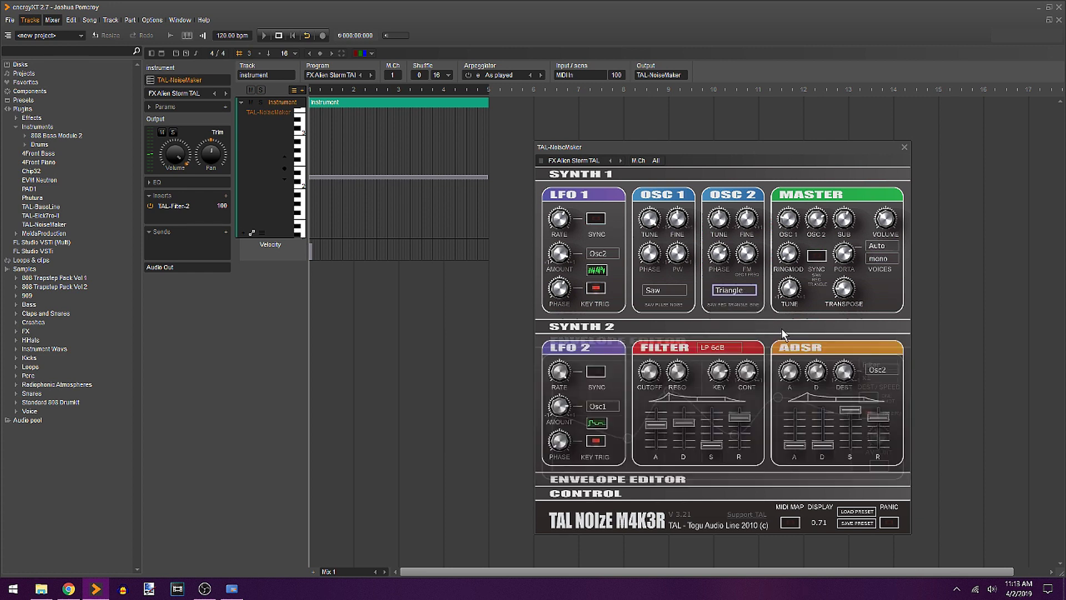
{"action": "key", "text": "space"}
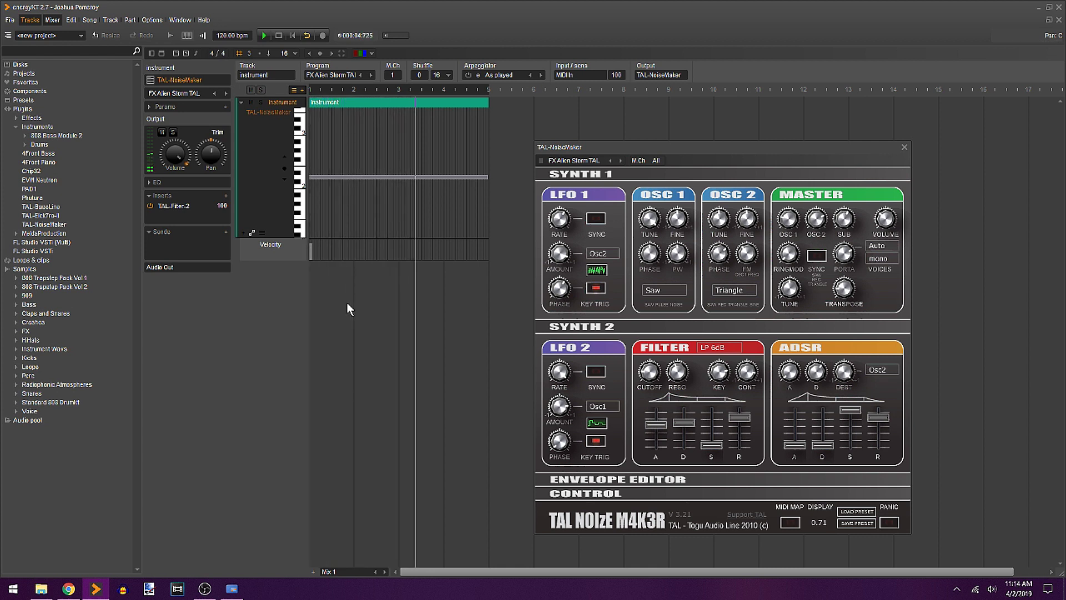
{"action": "key", "text": "space"}
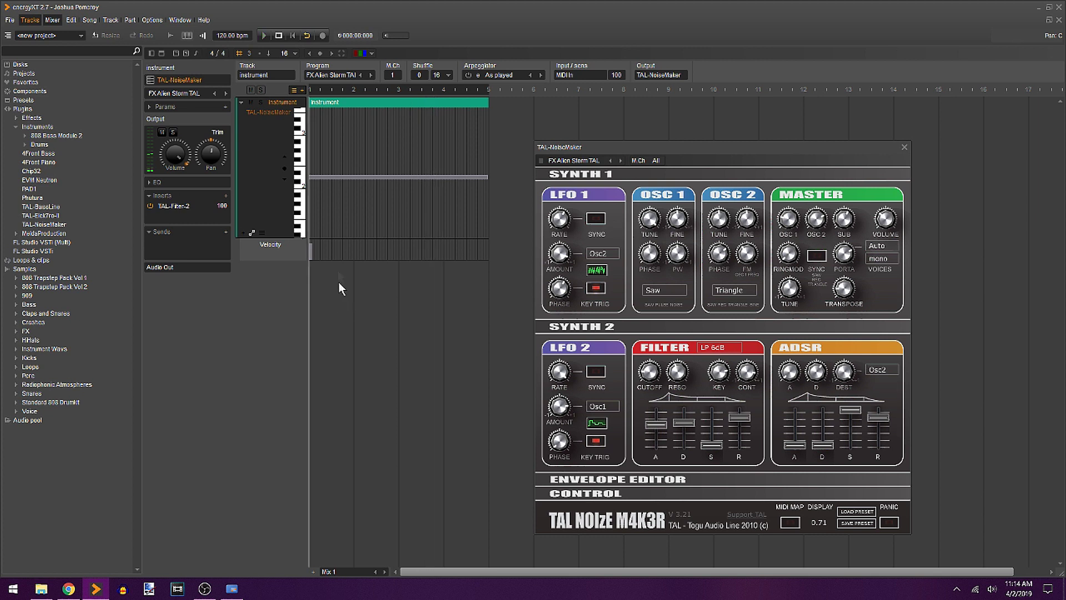
{"action": "left_click", "coordinate": [335, 176]}
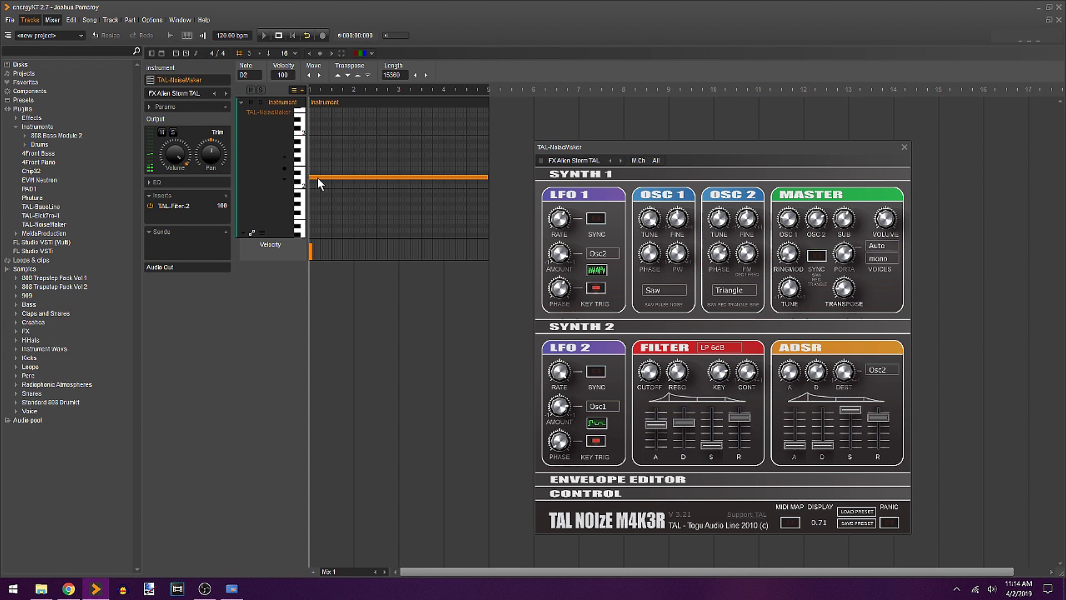
{"action": "left_click", "coordinate": [317, 178]}
{"action": "left_click", "coordinate": [379, 200]}
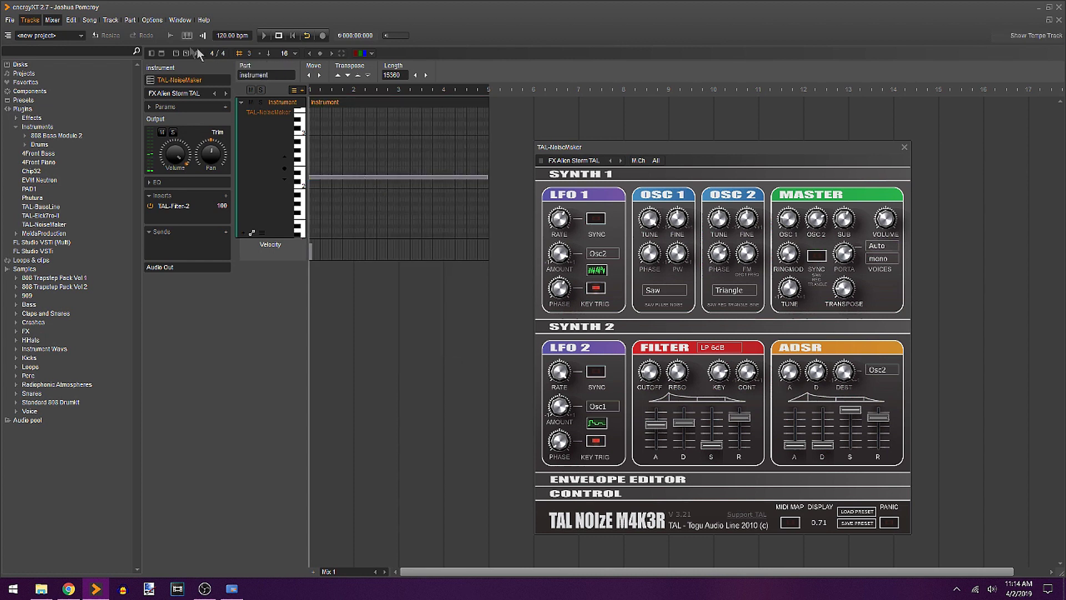
{"action": "left_click", "coordinate": [169, 35]}
{"action": "key", "text": "Escape"}
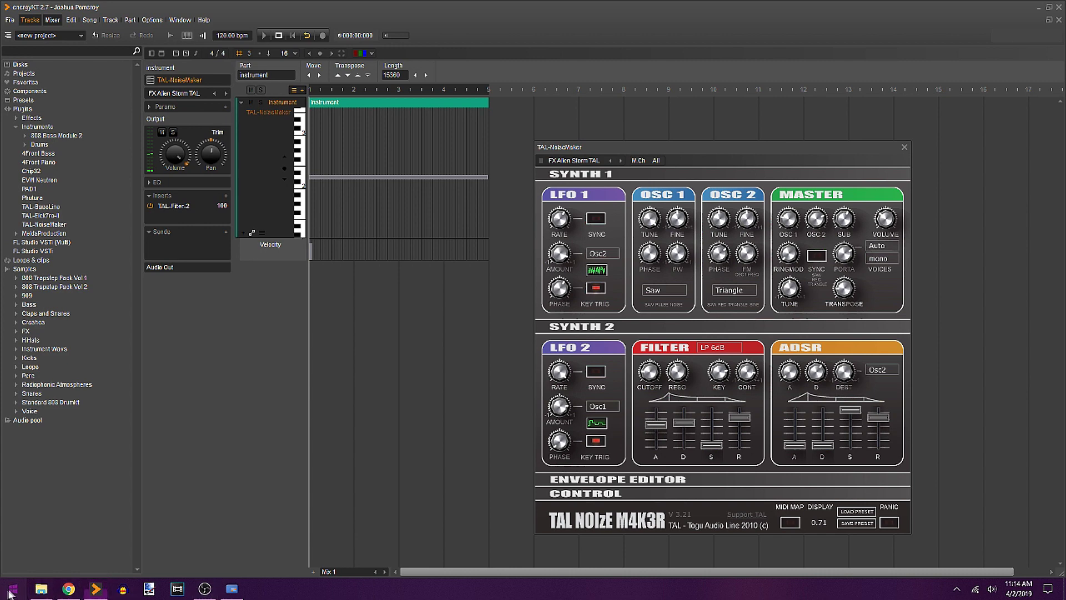
Minimize energyXT, move the Transitions folder window down, open Alien Storm 02.wav from the desktop in ocenaudio and fade out its end
{"action": "left_click", "coordinate": [9, 593]}
{"action": "left_click", "coordinate": [322, 419]}
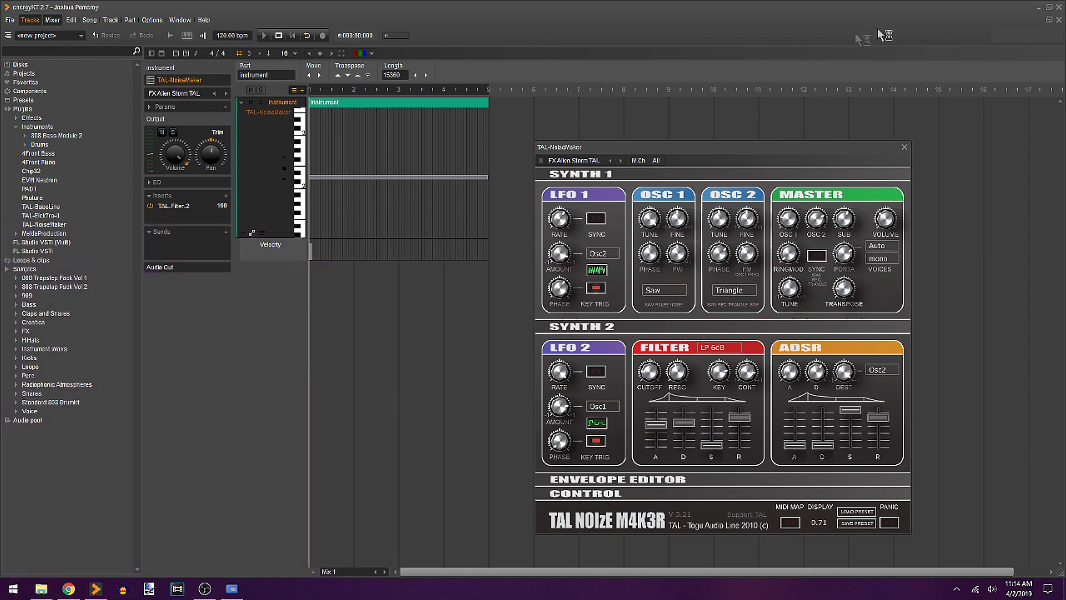
{"action": "left_click", "coordinate": [1040, 7]}
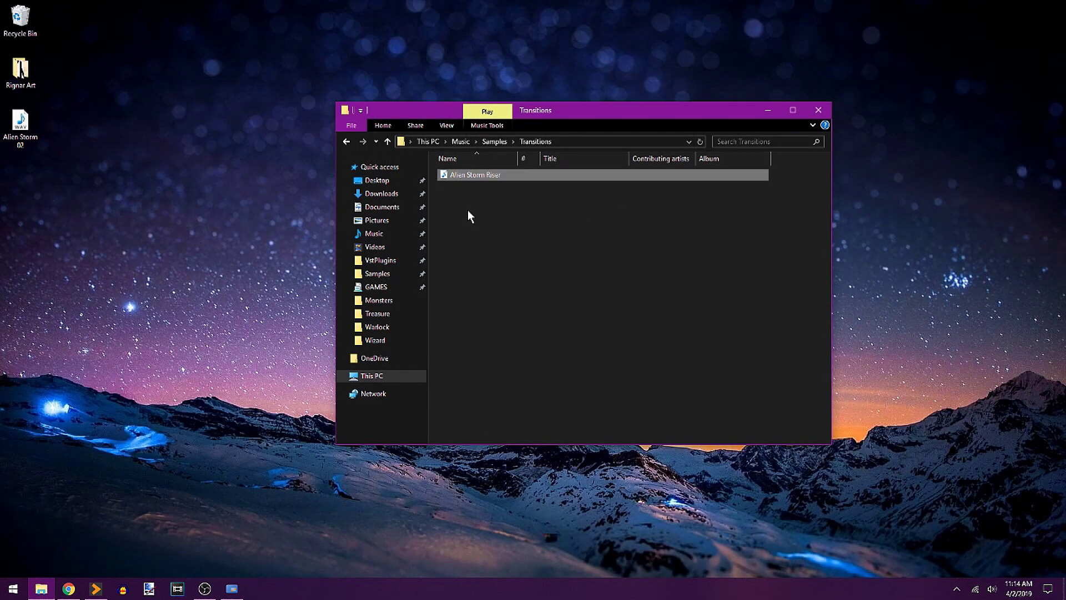
{"action": "left_click_drag", "start_coordinate": [562, 115], "coordinate": [506, 265]}
{"action": "left_click_drag", "start_coordinate": [20, 127], "coordinate": [325, 197]}
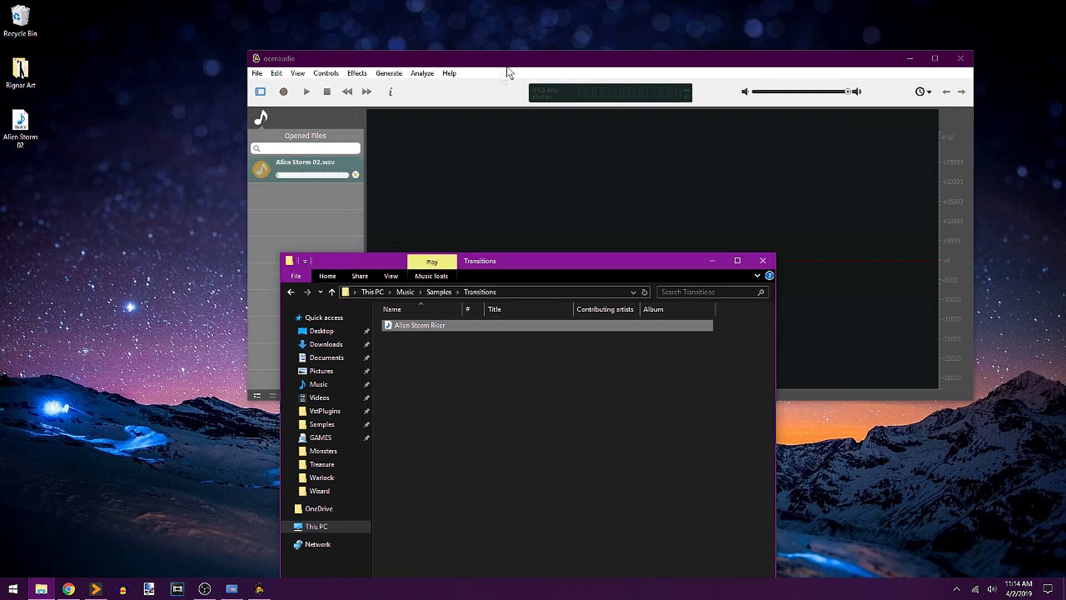
{"action": "left_click", "coordinate": [456, 209]}
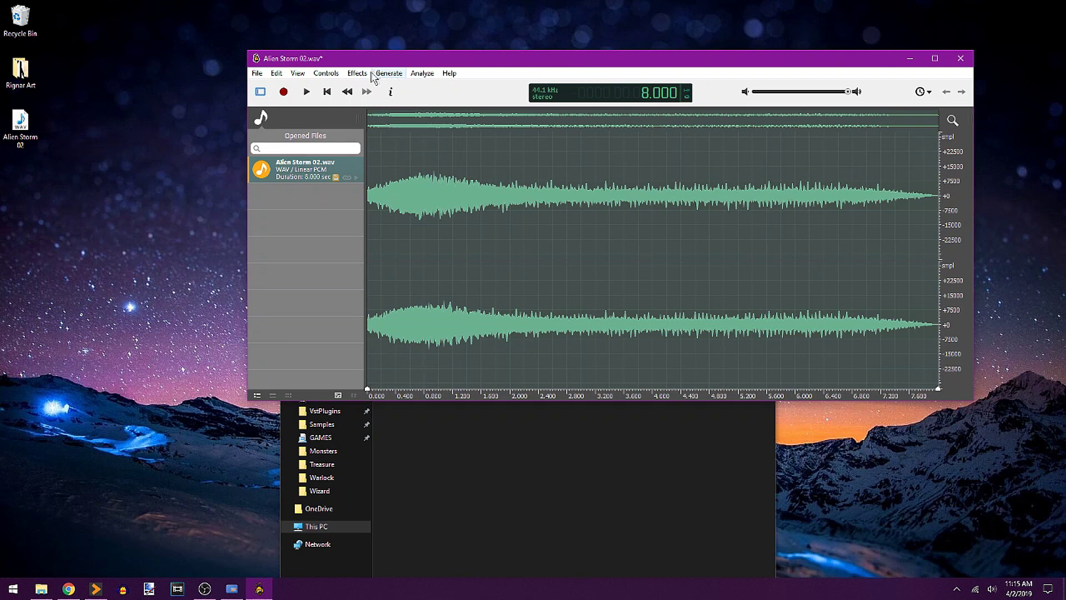
Normalize Alien Storm 02.wav, save the file and close ocenaudio
{"action": "left_click", "coordinate": [357, 73]}
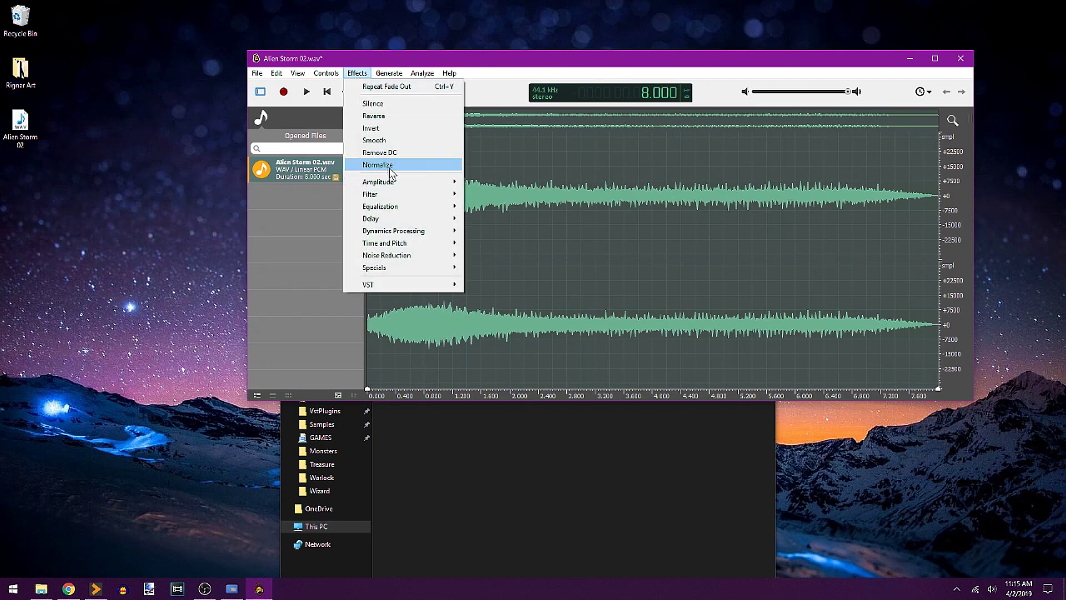
{"action": "left_click", "coordinate": [377, 165]}
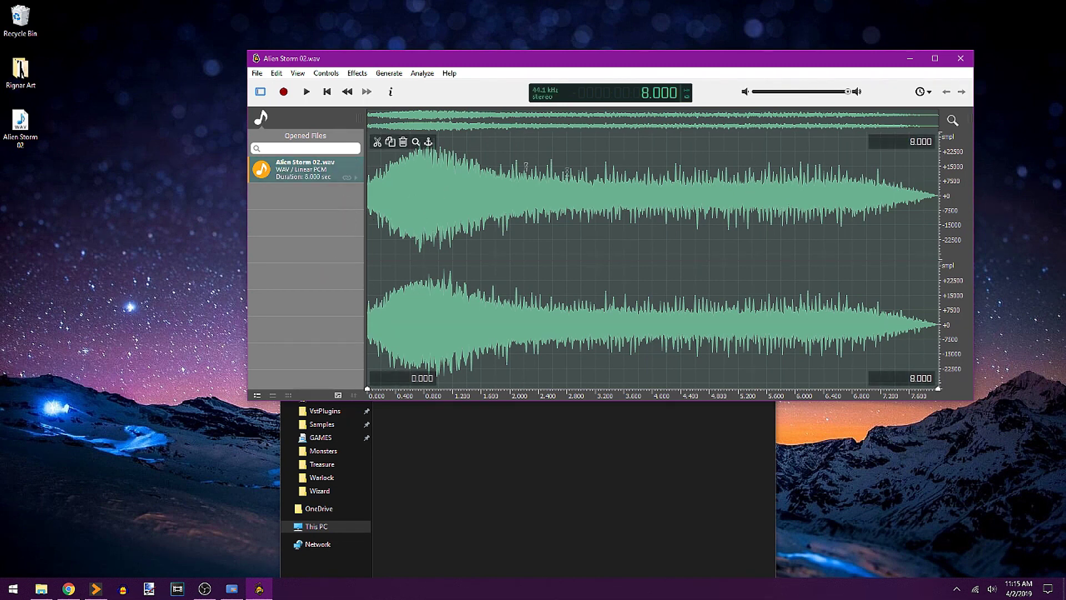
{"action": "left_click", "coordinate": [960, 59]}
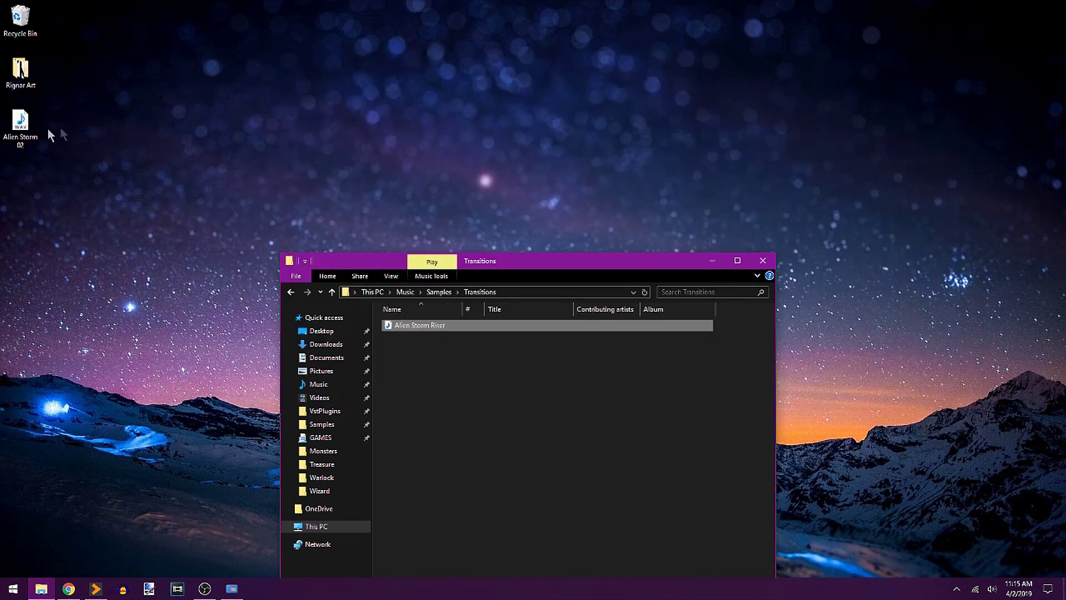
Move Alien Storm 02 from the desktop into the Transitions folder, switch back to energyXT and briefly play the part
{"action": "left_click_drag", "start_coordinate": [21, 123], "coordinate": [518, 369]}
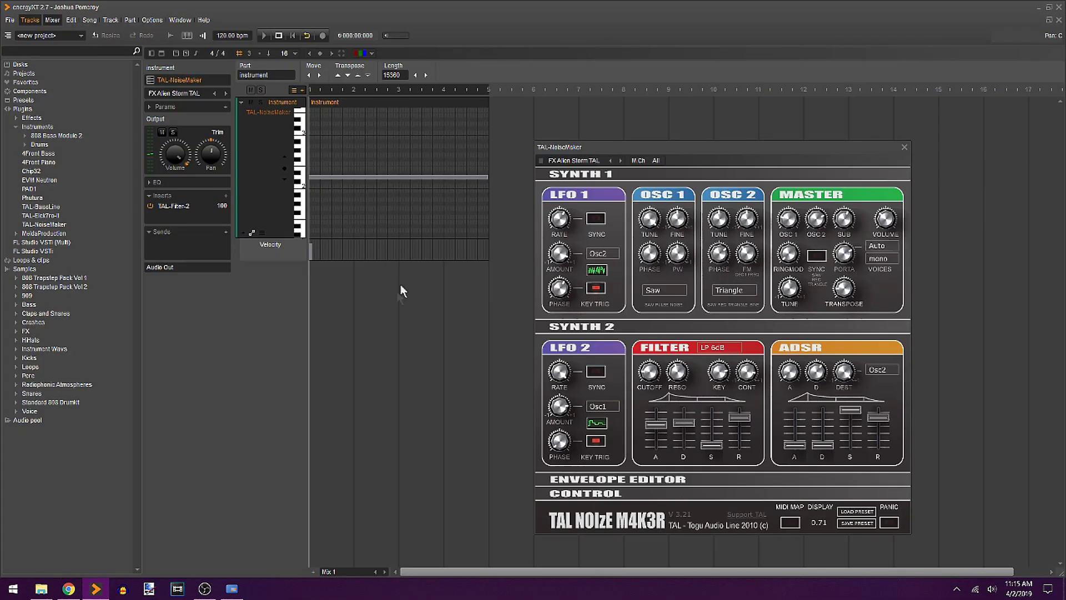
{"action": "key", "text": "space"}
{"action": "key", "text": "space"}
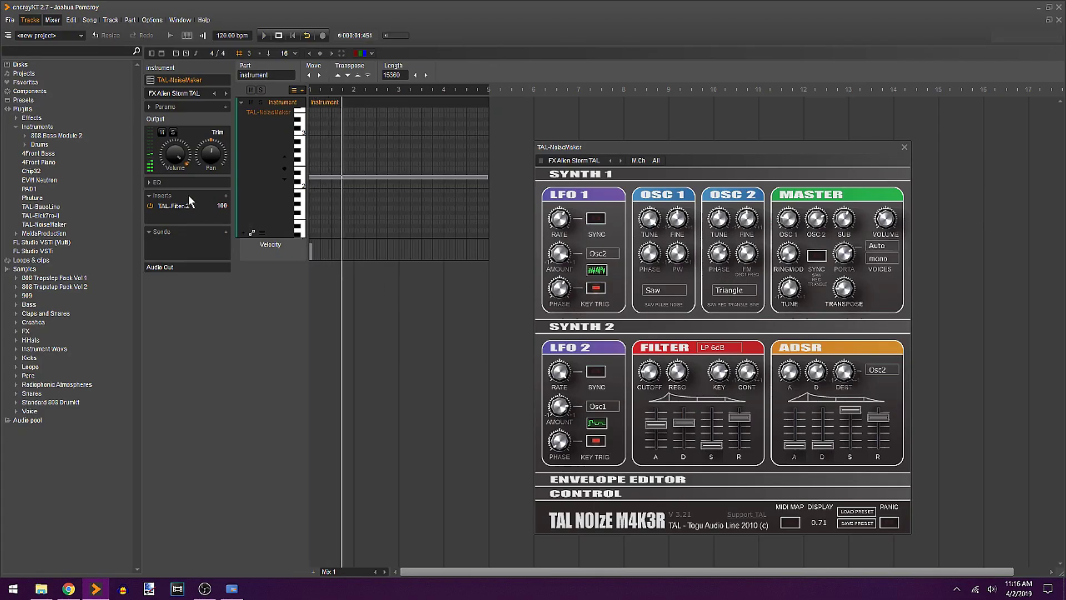
Reshape the TAL-Filter-2 modulation curve to start and end high with three dips between, and play the part
{"action": "double_click", "coordinate": [178, 205]}
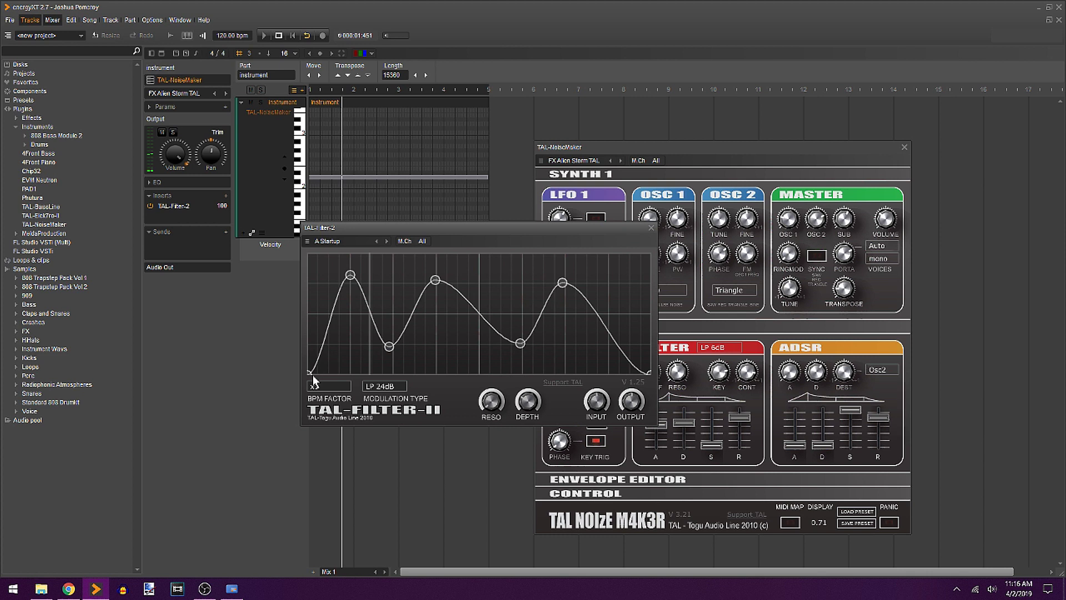
{"action": "left_click_drag", "start_coordinate": [310, 373], "coordinate": [294, 246]}
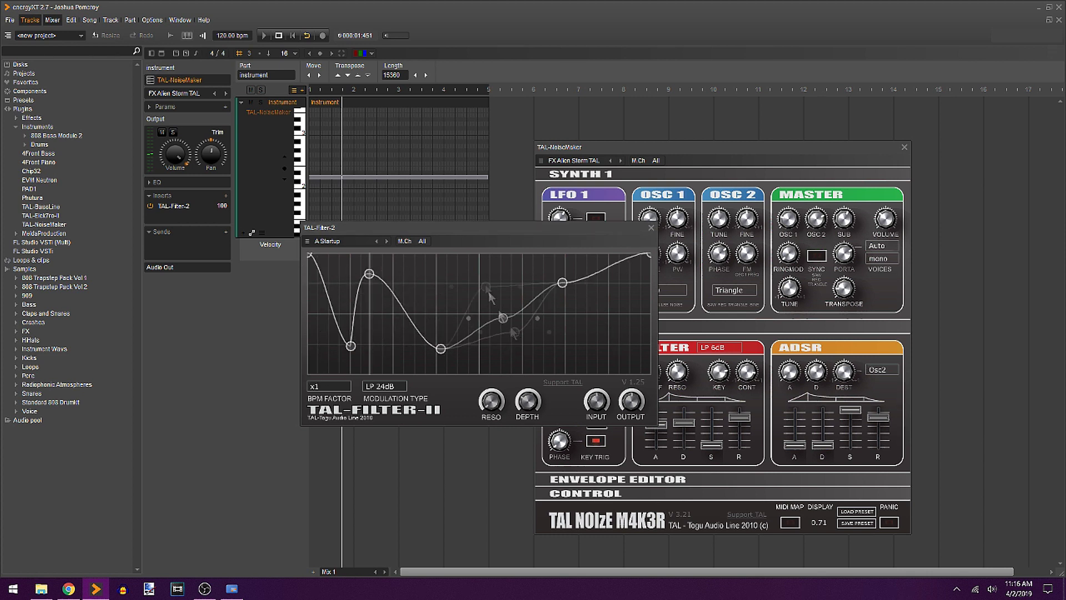
{"action": "key", "text": "space"}
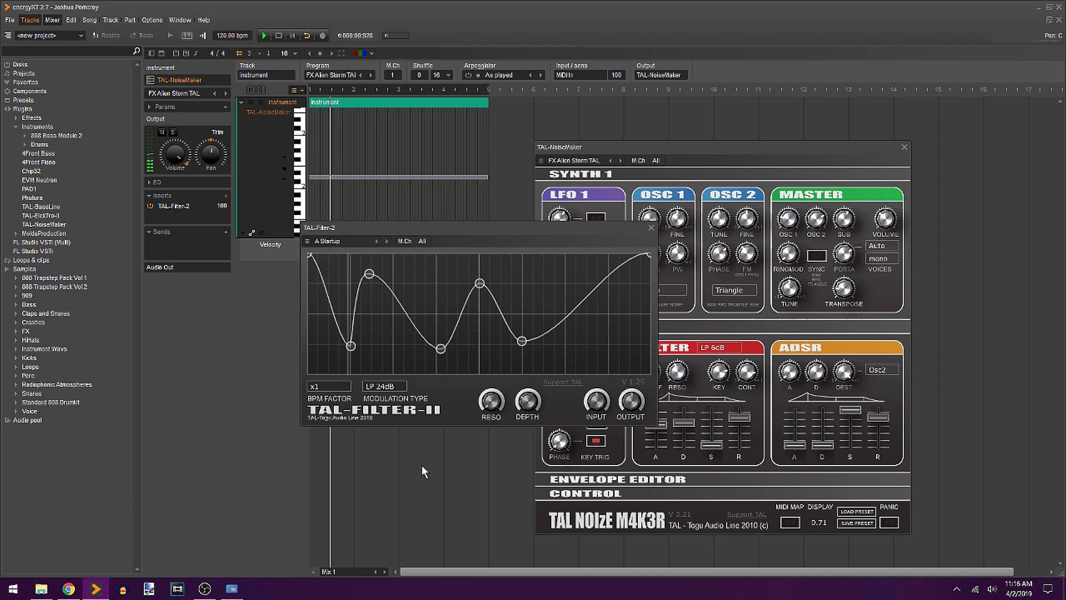
Set the TAL-Filter-2 BPM factor to x8, shift the curve's first peak and last dip later, and play the part
{"action": "key", "text": "space"}
{"action": "left_click", "coordinate": [338, 389]}
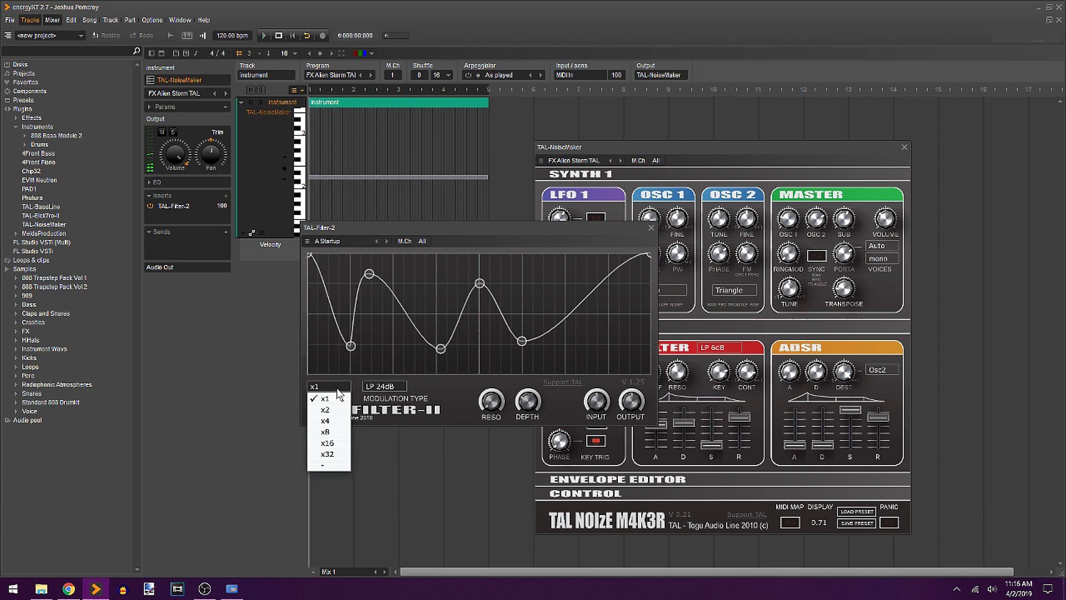
{"action": "left_click", "coordinate": [346, 434]}
{"action": "key", "text": "space"}
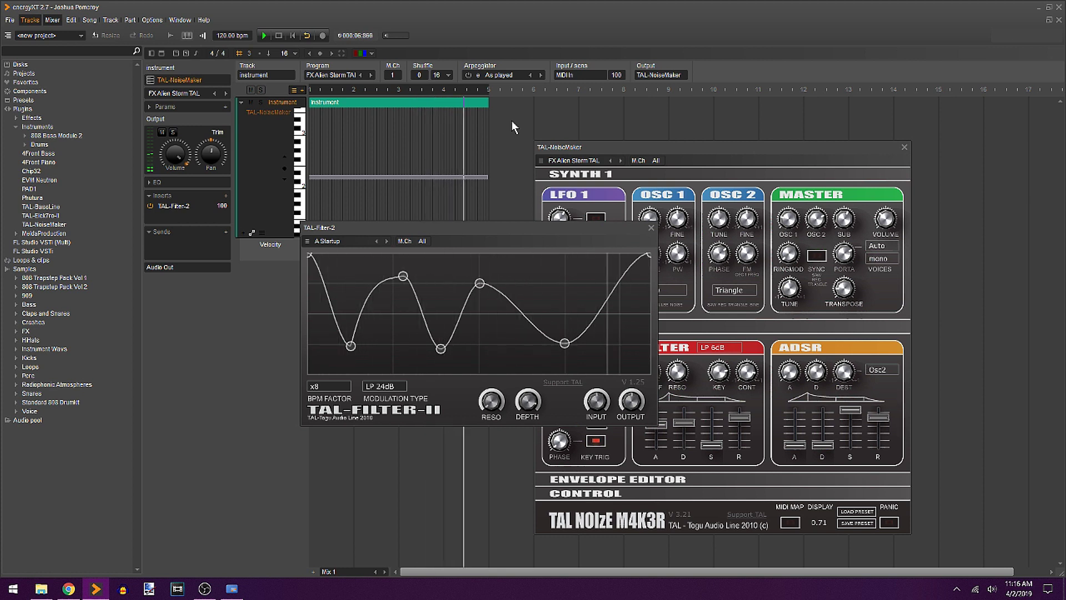
{"action": "key", "text": "space"}
Export only the selected instrument part to the desktop as a 44100 Hz, 16-bit stereo WAV named Alien Storm Pulse Loop 01
{"action": "left_click", "coordinate": [413, 146]}
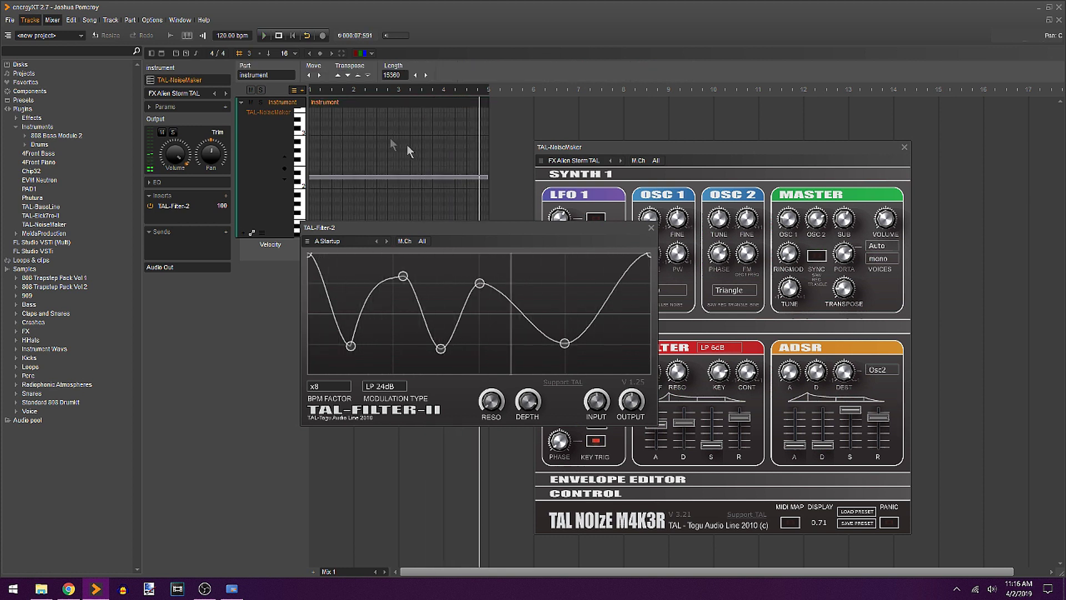
{"action": "left_click", "coordinate": [170, 36]}
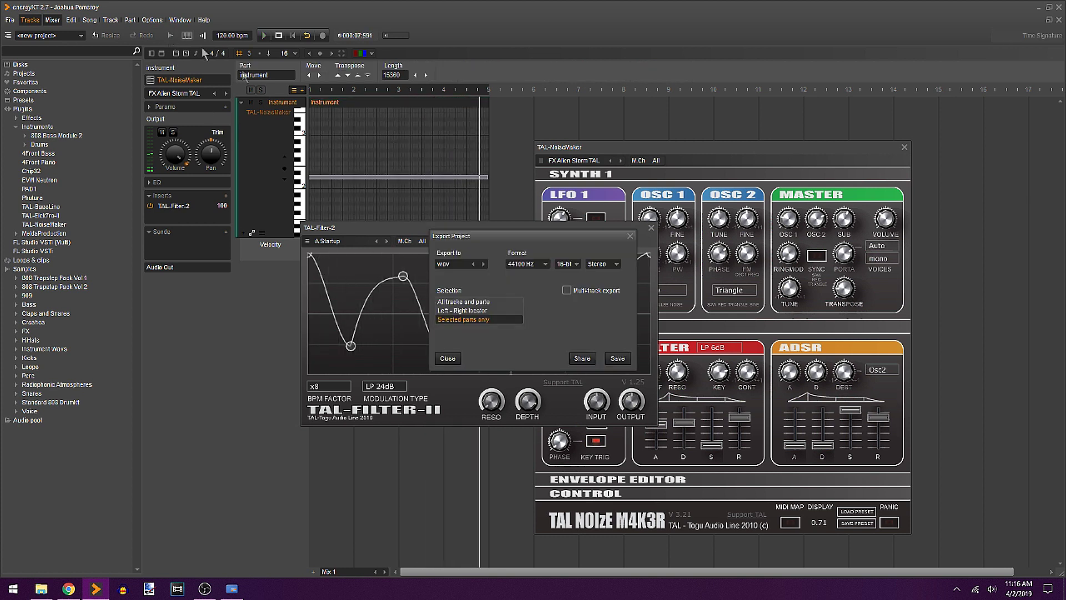
{"action": "left_click", "coordinate": [617, 359]}
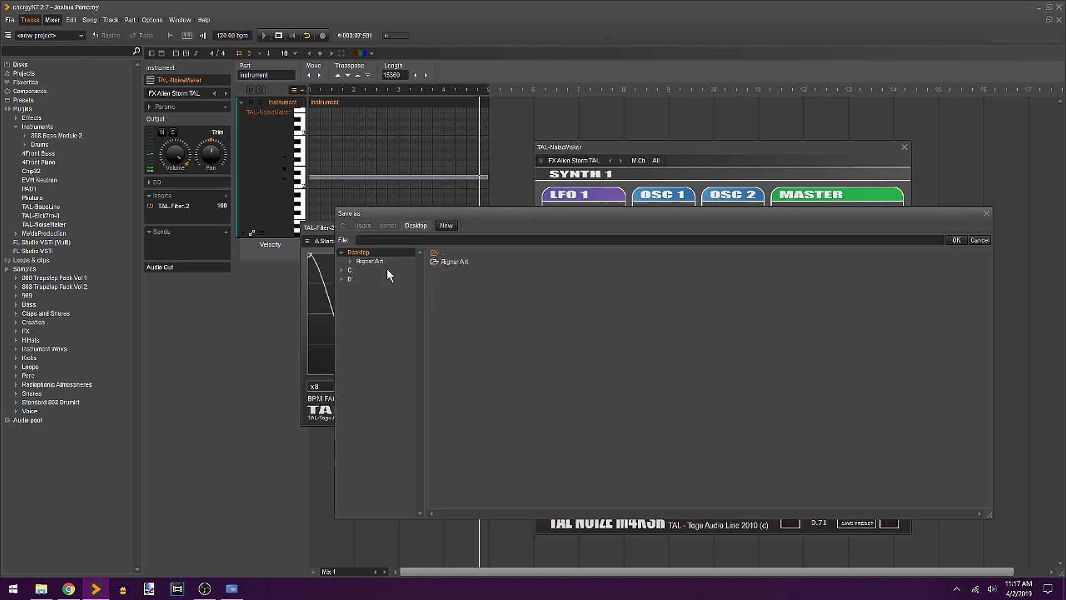
{"action": "left_click", "coordinate": [420, 242]}
{"action": "type", "text": "Alien Storm"}
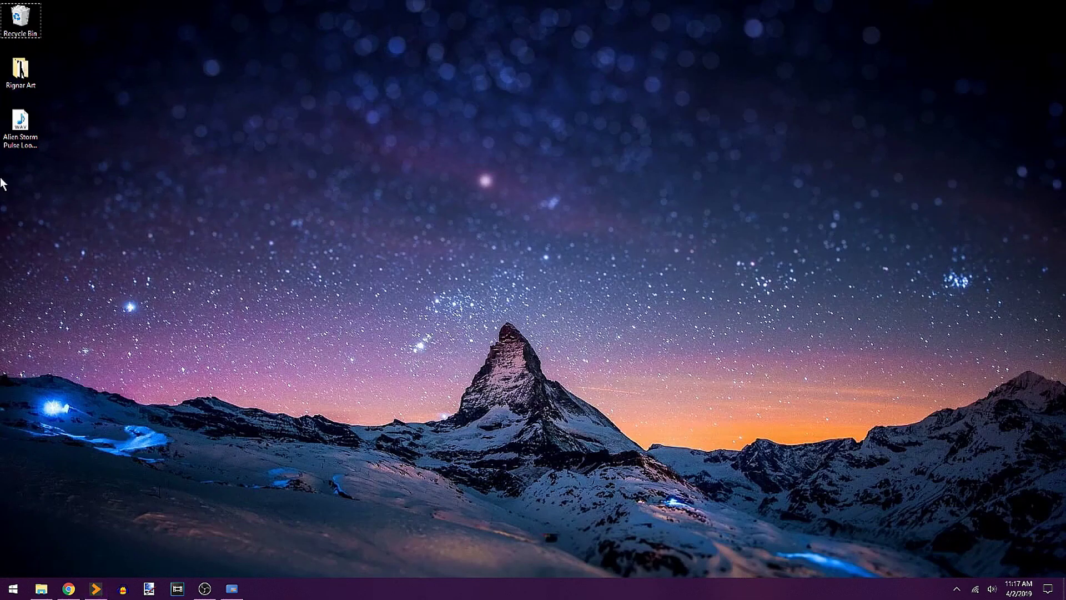
Launch ocenaudio, open Alien Storm Pulse Loop 01.wav from the desktop and play it
{"action": "left_click", "coordinate": [20, 131]}
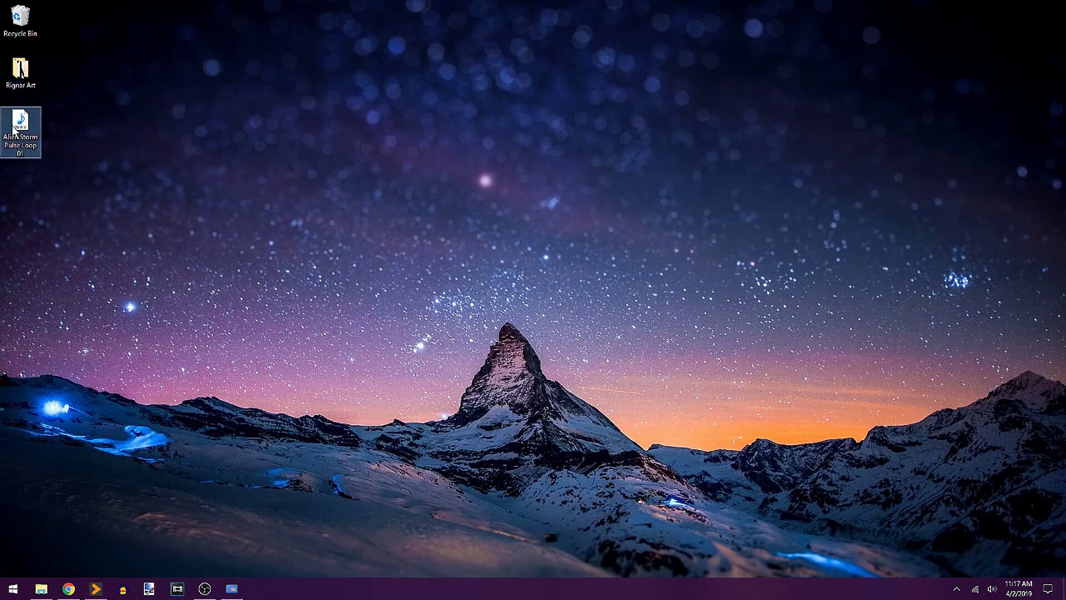
{"action": "left_click", "coordinate": [12, 588]}
{"action": "left_click", "coordinate": [245, 269]}
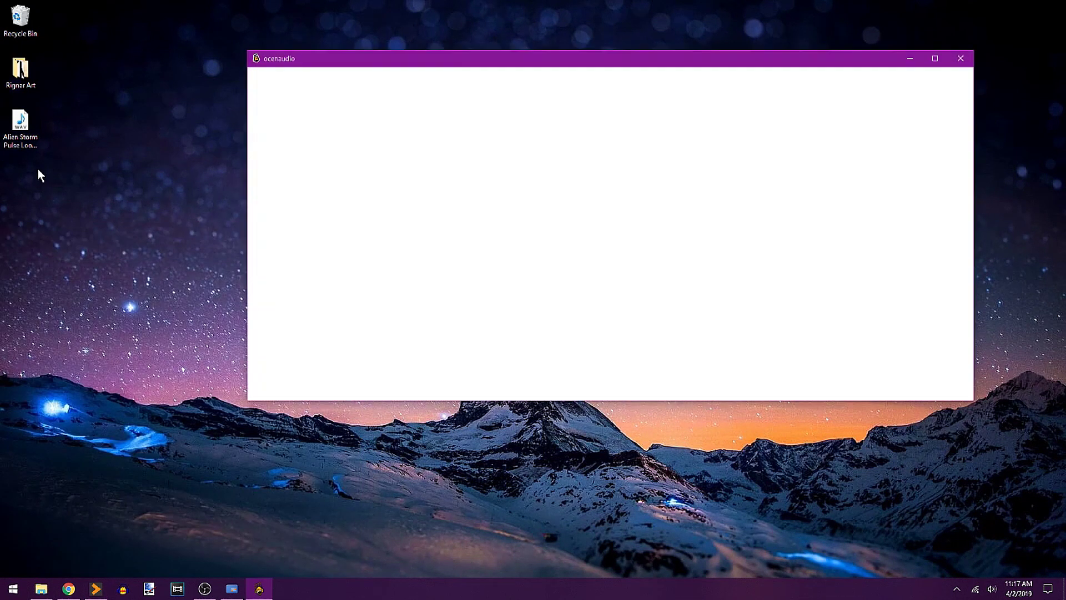
{"action": "left_click_drag", "start_coordinate": [21, 126], "coordinate": [301, 212]}
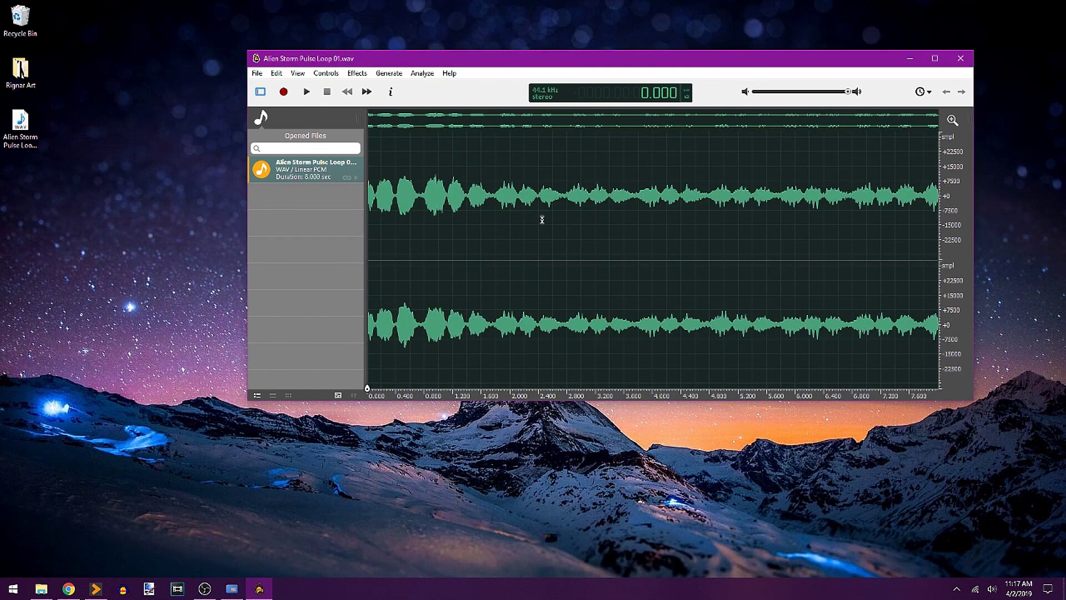
{"action": "key", "text": "space"}
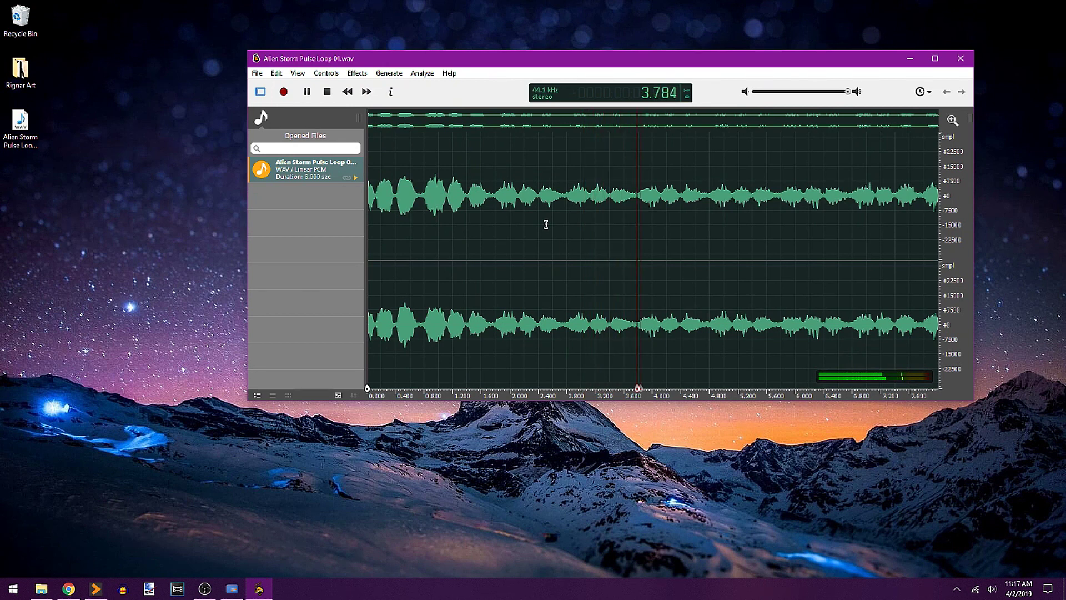
Select the entire pulse loop waveform and normalize it with DC removal enabled
{"action": "double_click", "coordinate": [546, 224]}
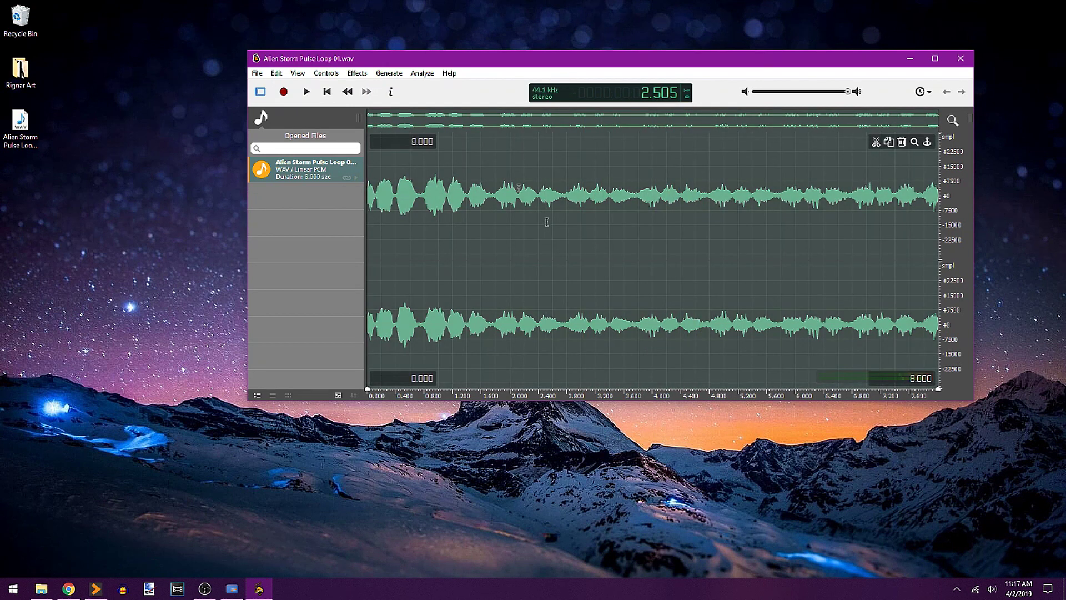
{"action": "left_click", "coordinate": [357, 73]}
{"action": "mouse_move", "coordinate": [415, 184]}
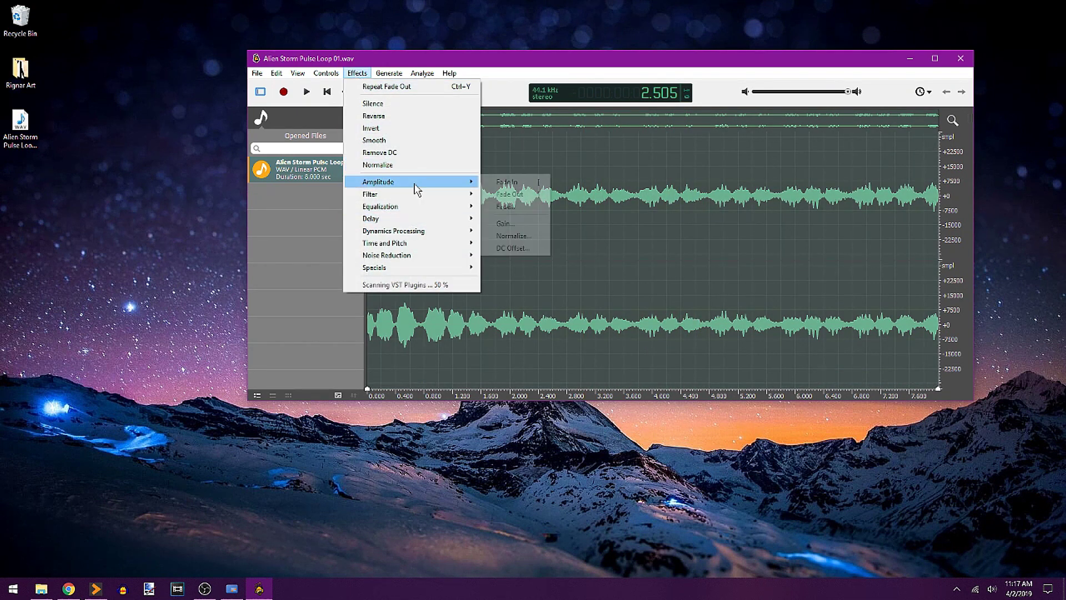
{"action": "left_click", "coordinate": [531, 239]}
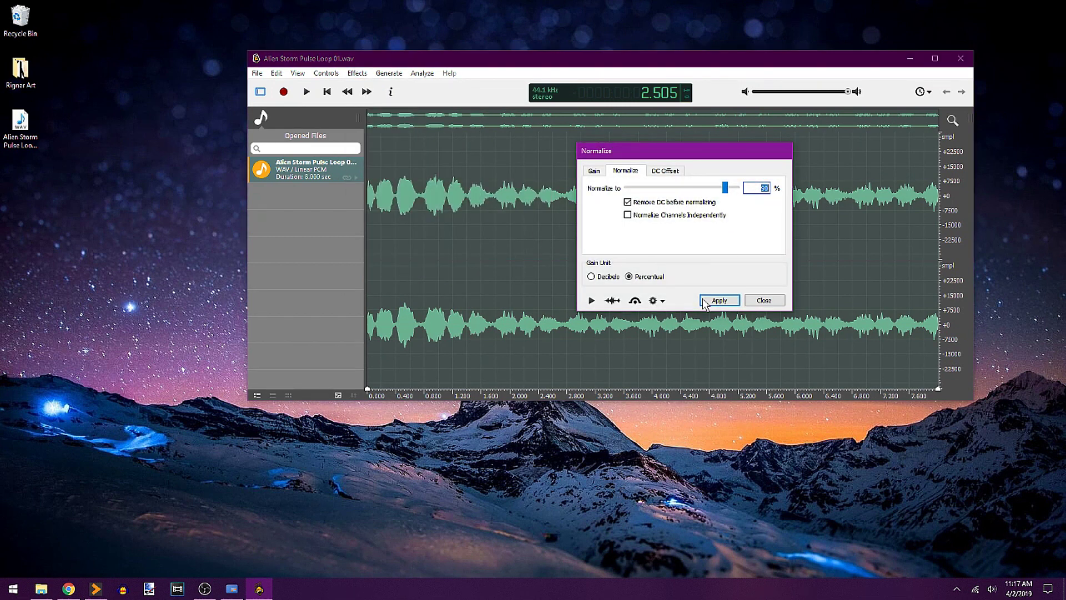
{"action": "left_click", "coordinate": [718, 300]}
Play back the normalized pulse loop, save the file and reposition the Transitions folder window
{"action": "key", "text": "space"}
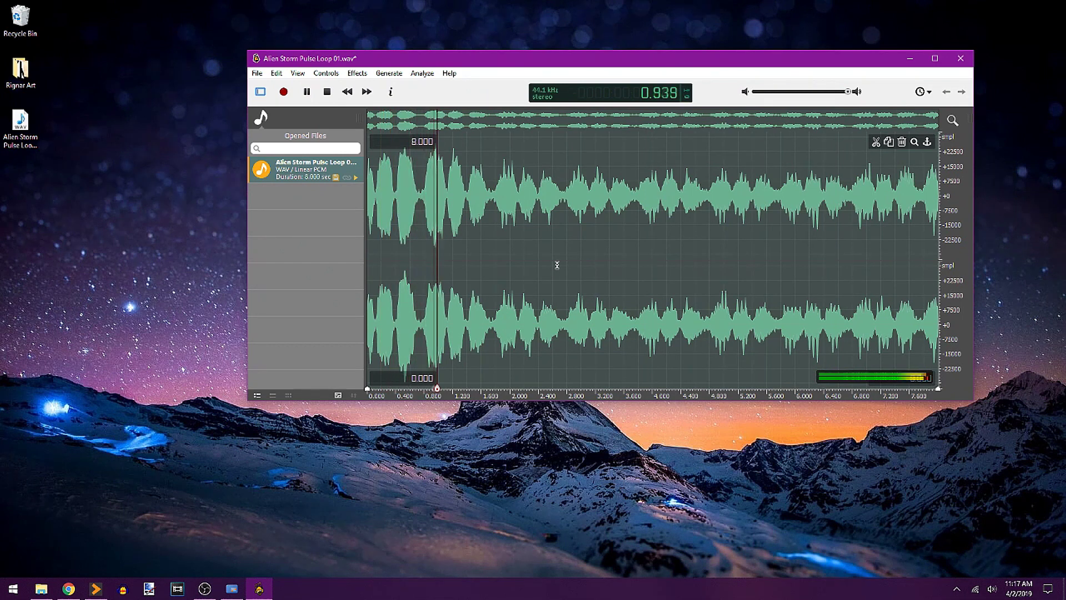
{"action": "key", "text": "space"}
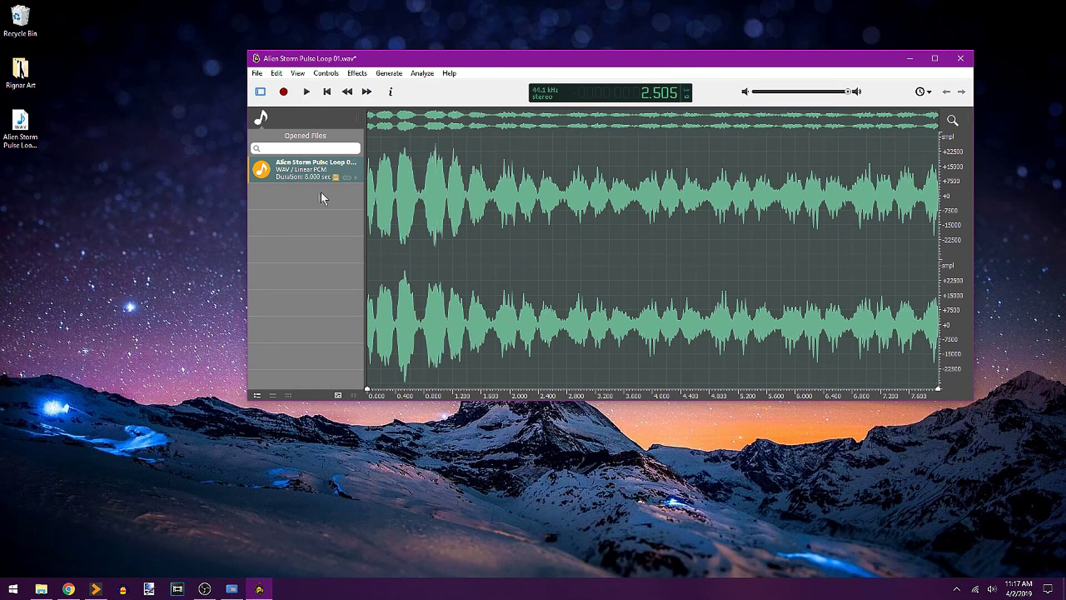
{"action": "left_click", "coordinate": [335, 178]}
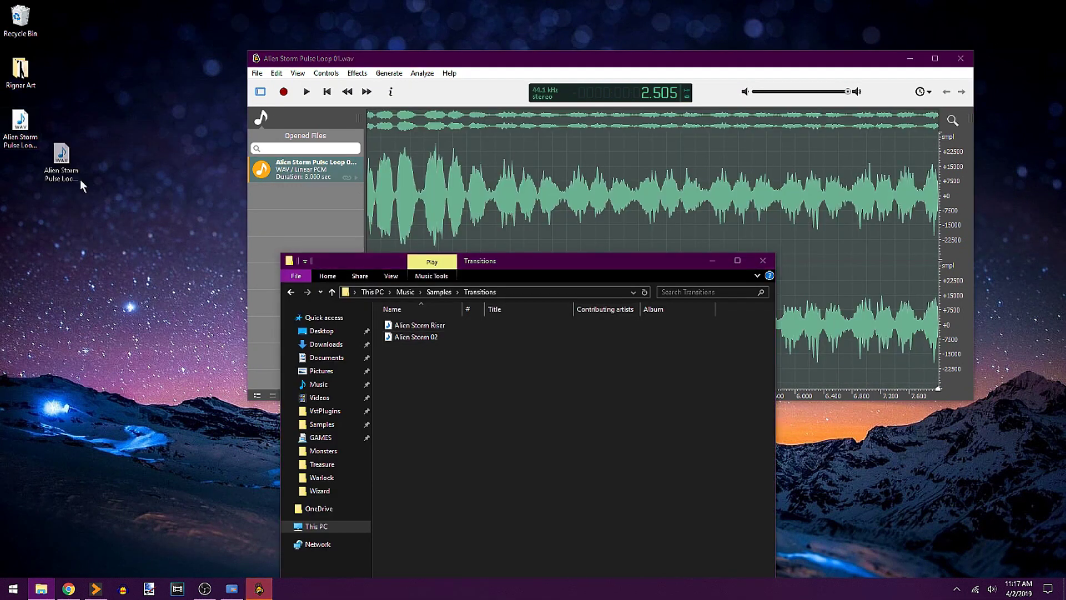
{"action": "left_click_drag", "start_coordinate": [629, 258], "coordinate": [666, 225]}
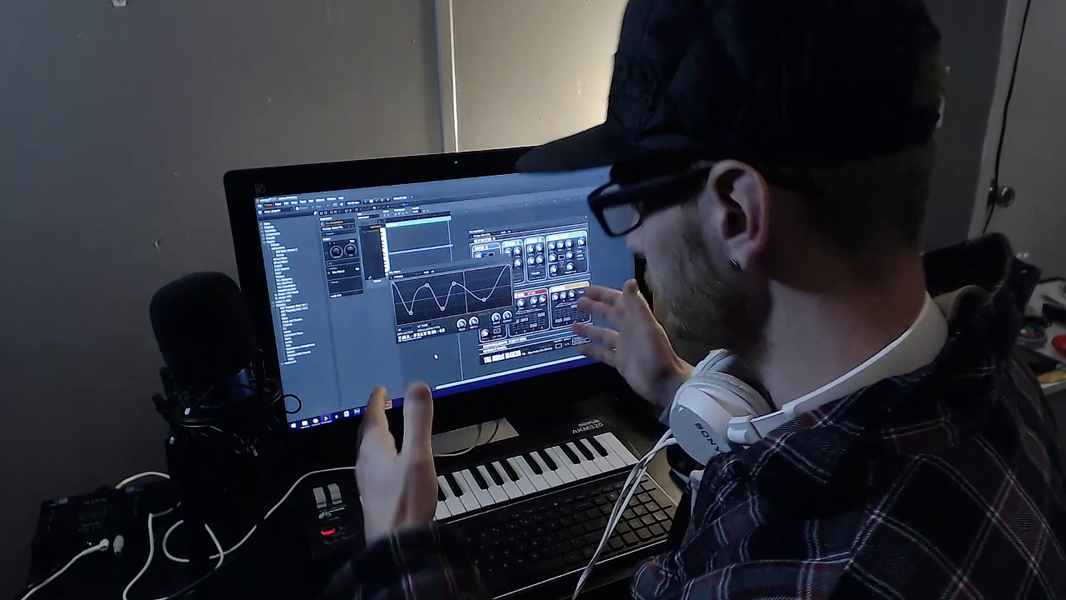
{"action": "left_click", "coordinate": [470, 261]}
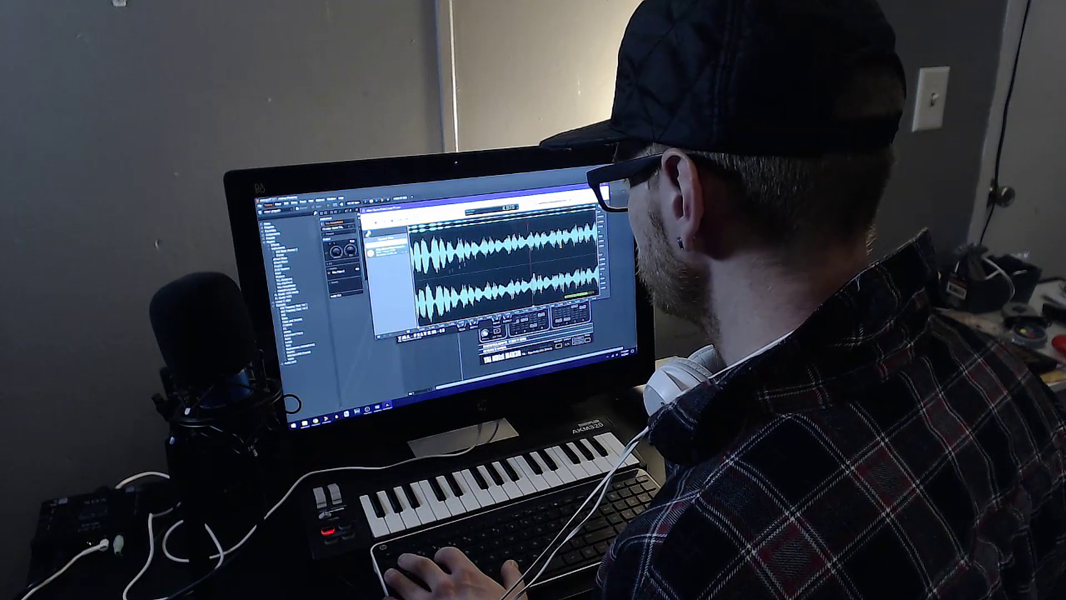
{"action": "left_click", "coordinate": [422, 354]}
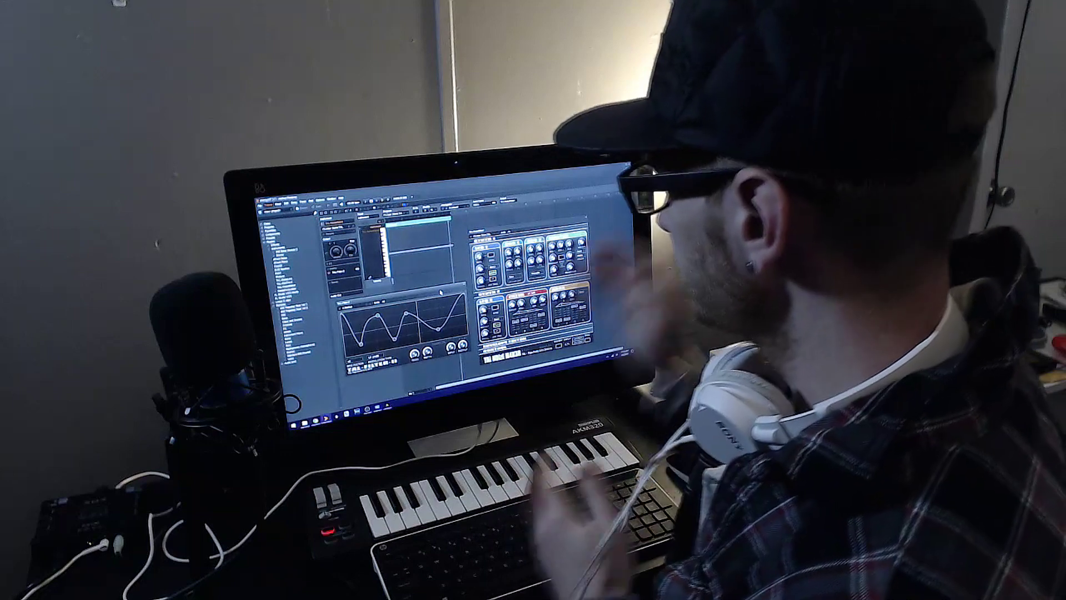